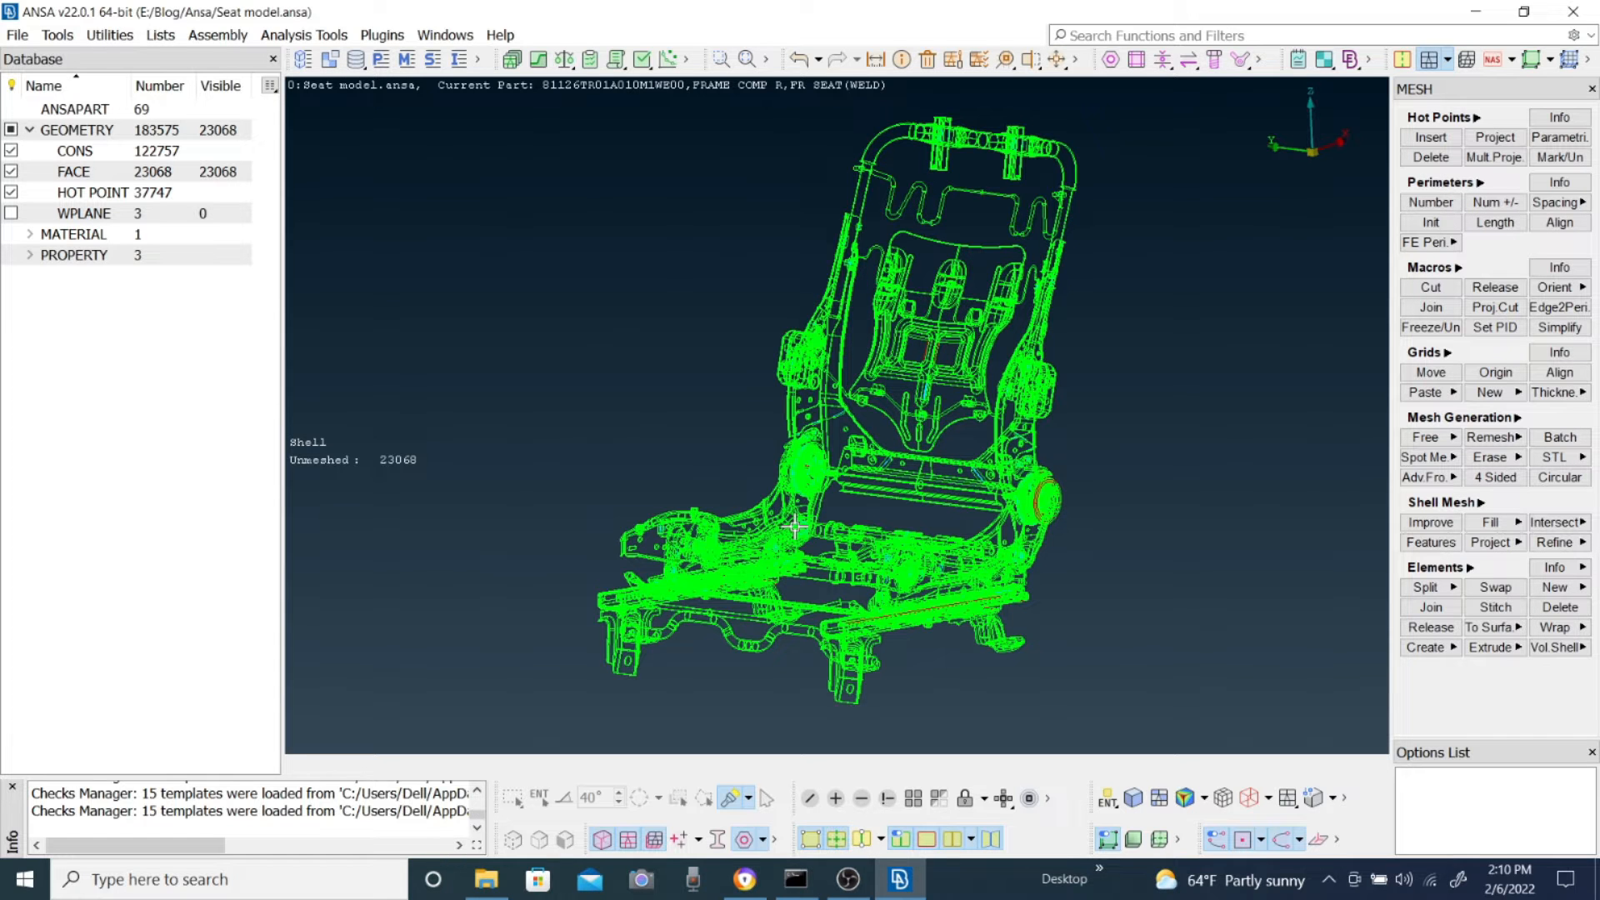
Step: Run the Geometry check on the visible model with Unchecked Faces and Collapsed Cons disabled, leaving only Overlap Faces enabled
click(642, 59)
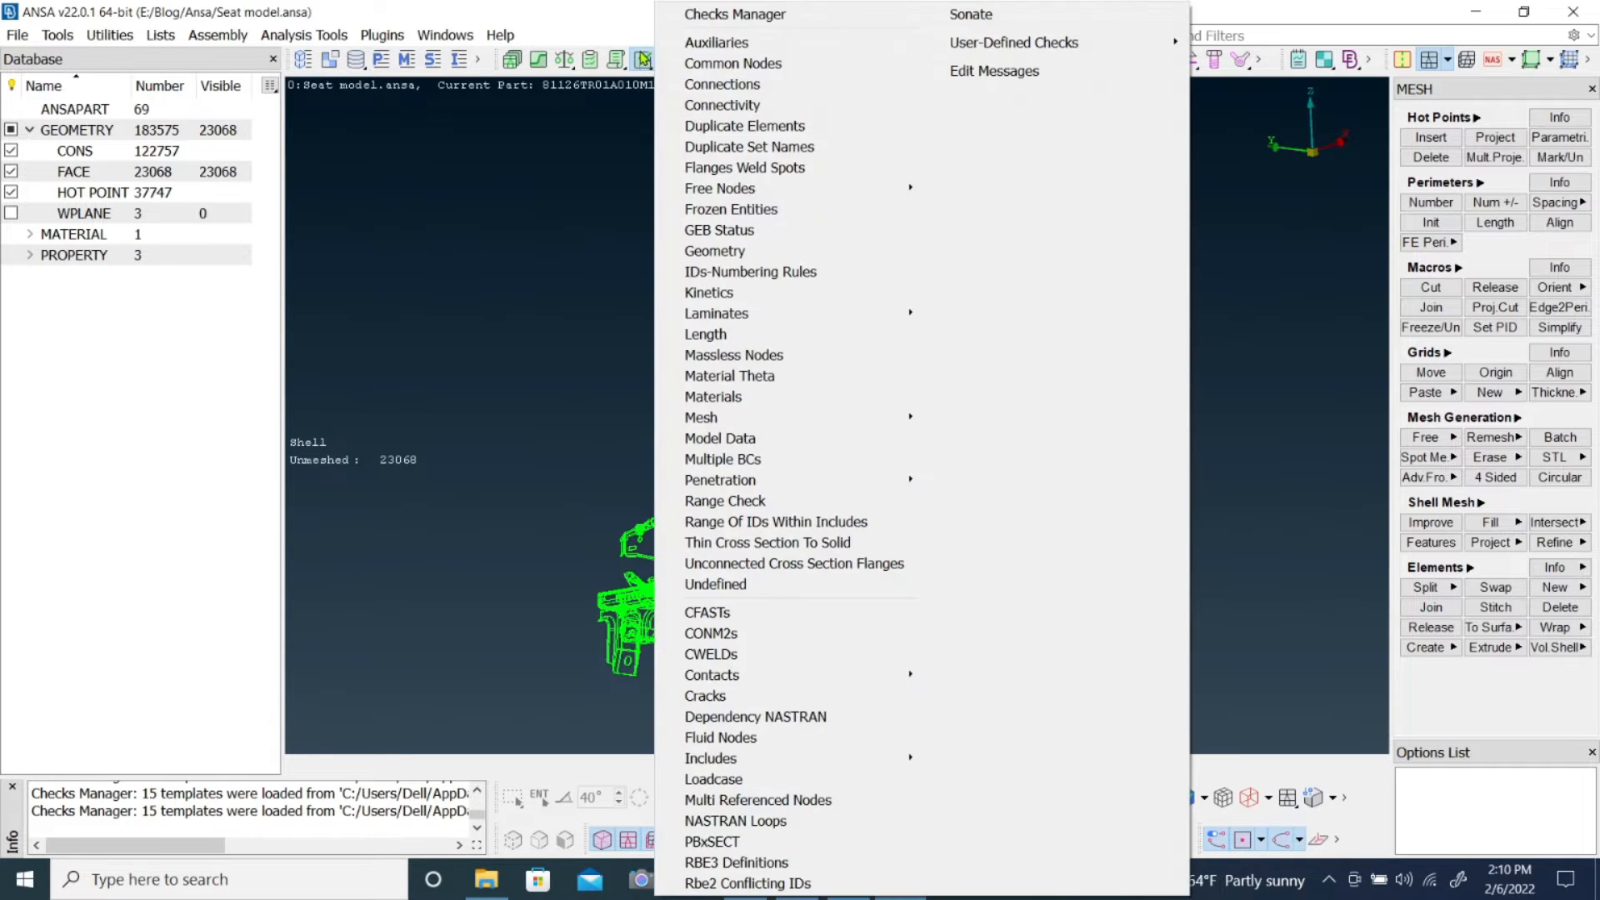
click(714, 251)
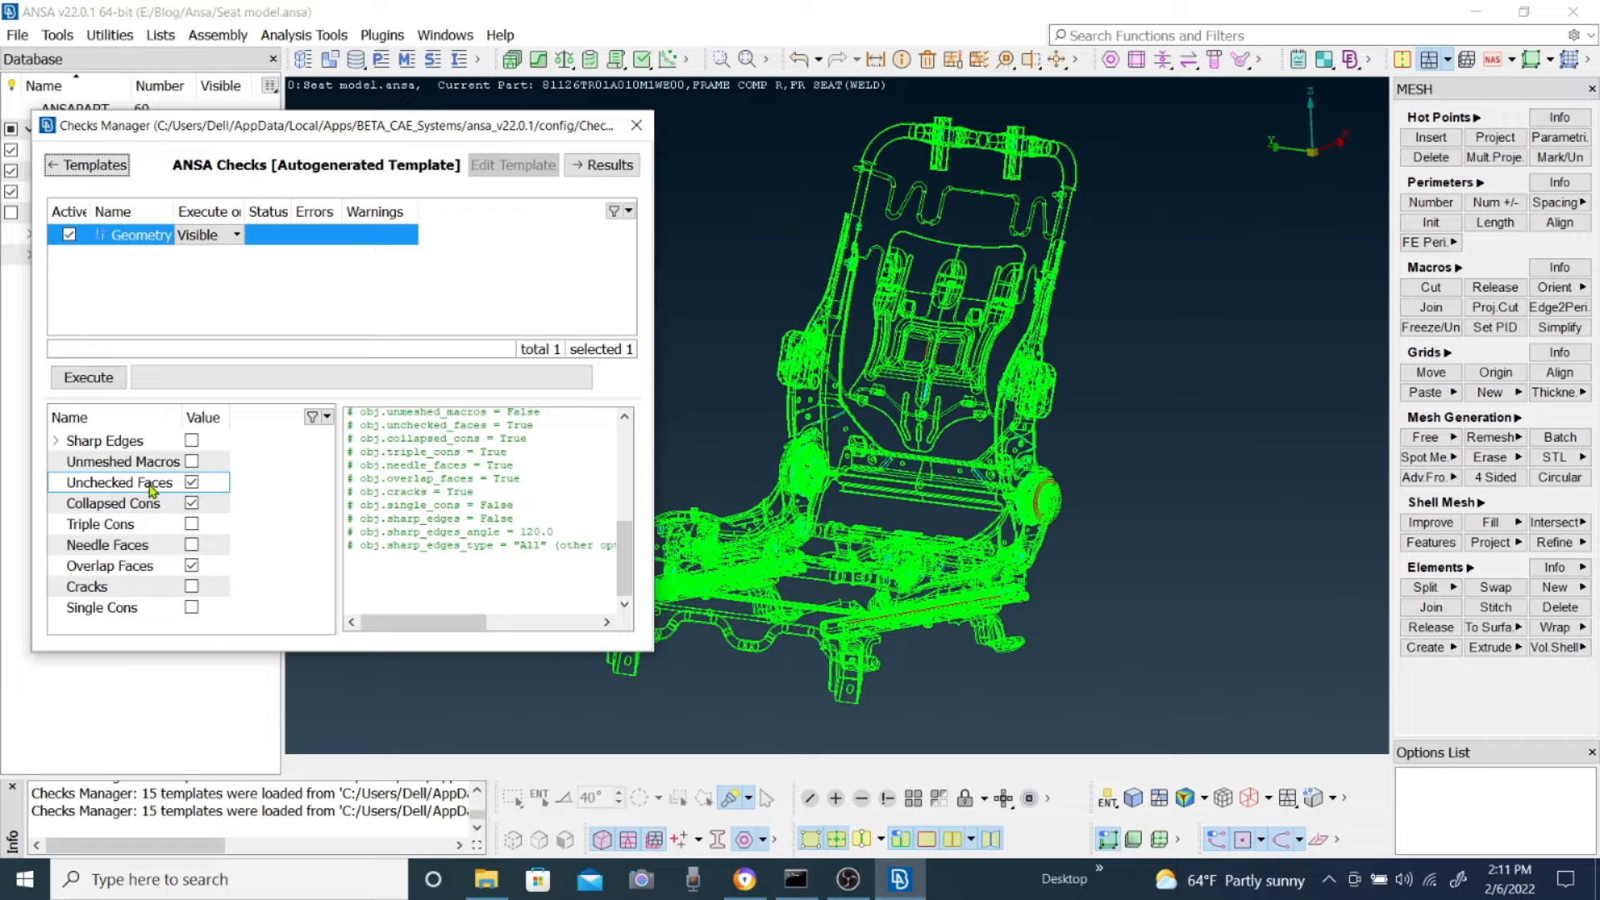
click(191, 482)
click(191, 503)
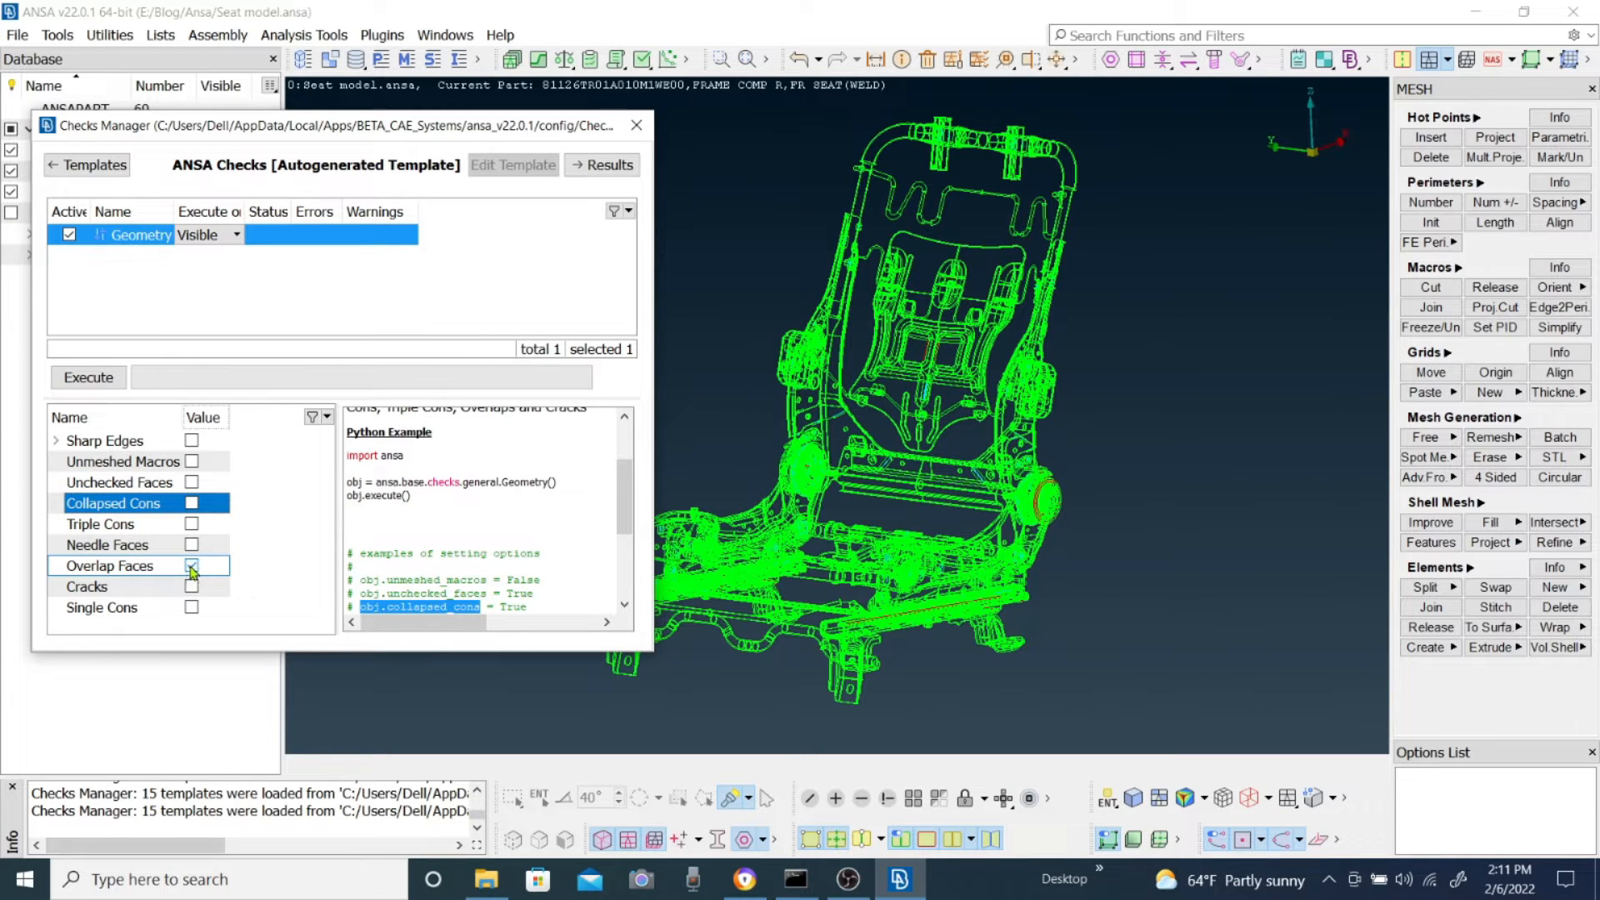
click(85, 378)
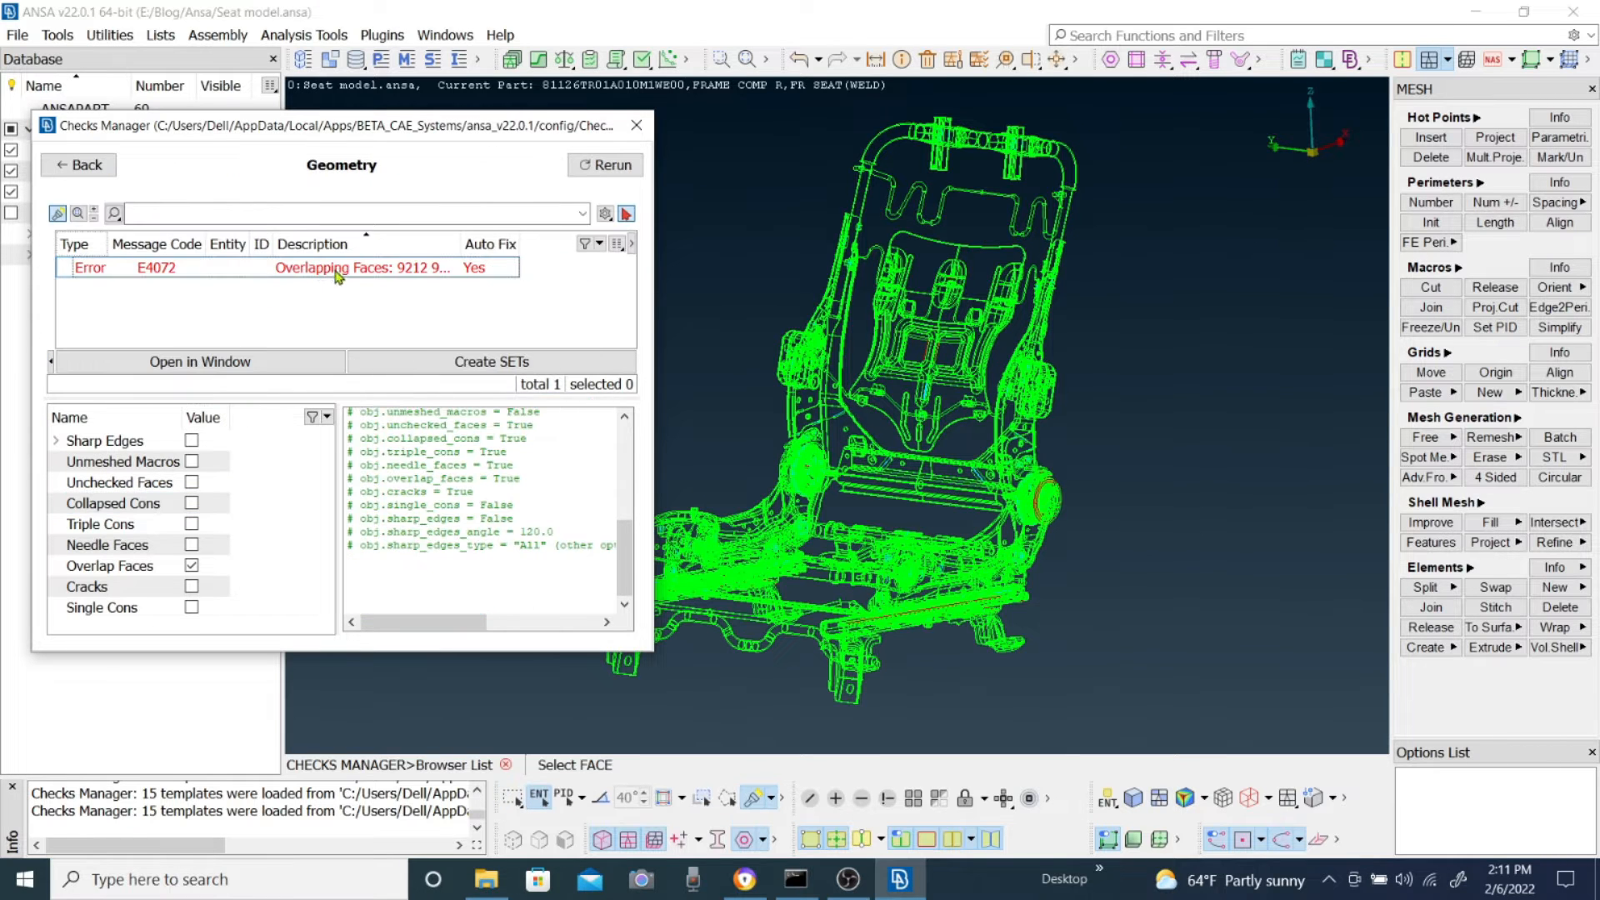
Step: Locate the faces reported by the Overlapping Faces error on the seat rail and show only those faces
click(367, 275)
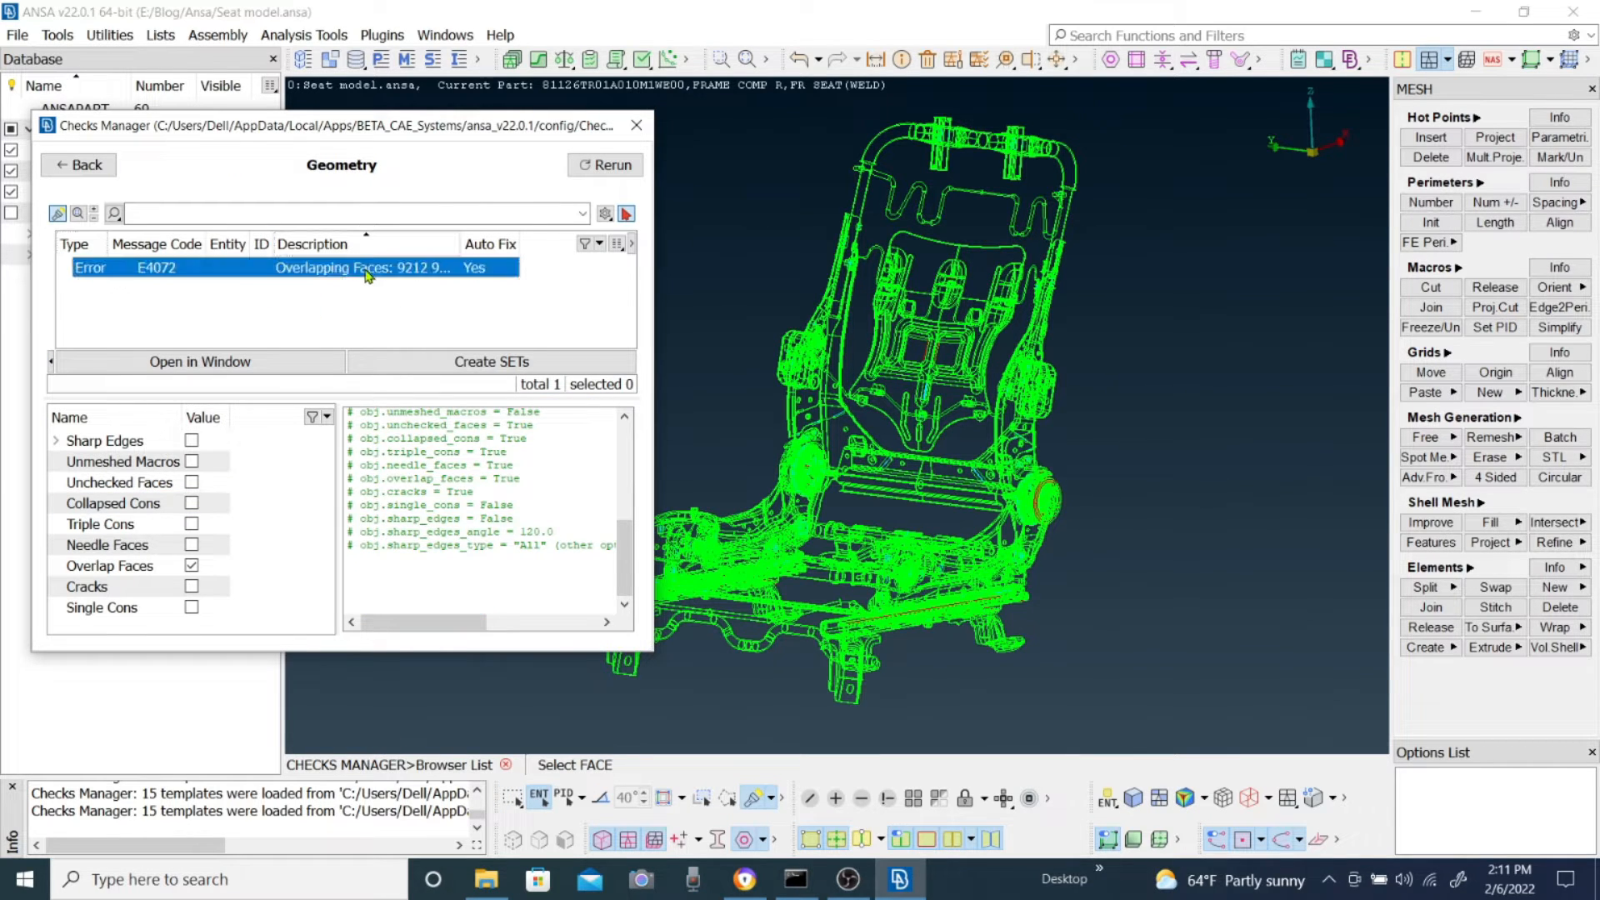
scroll(728, 586, up, 8)
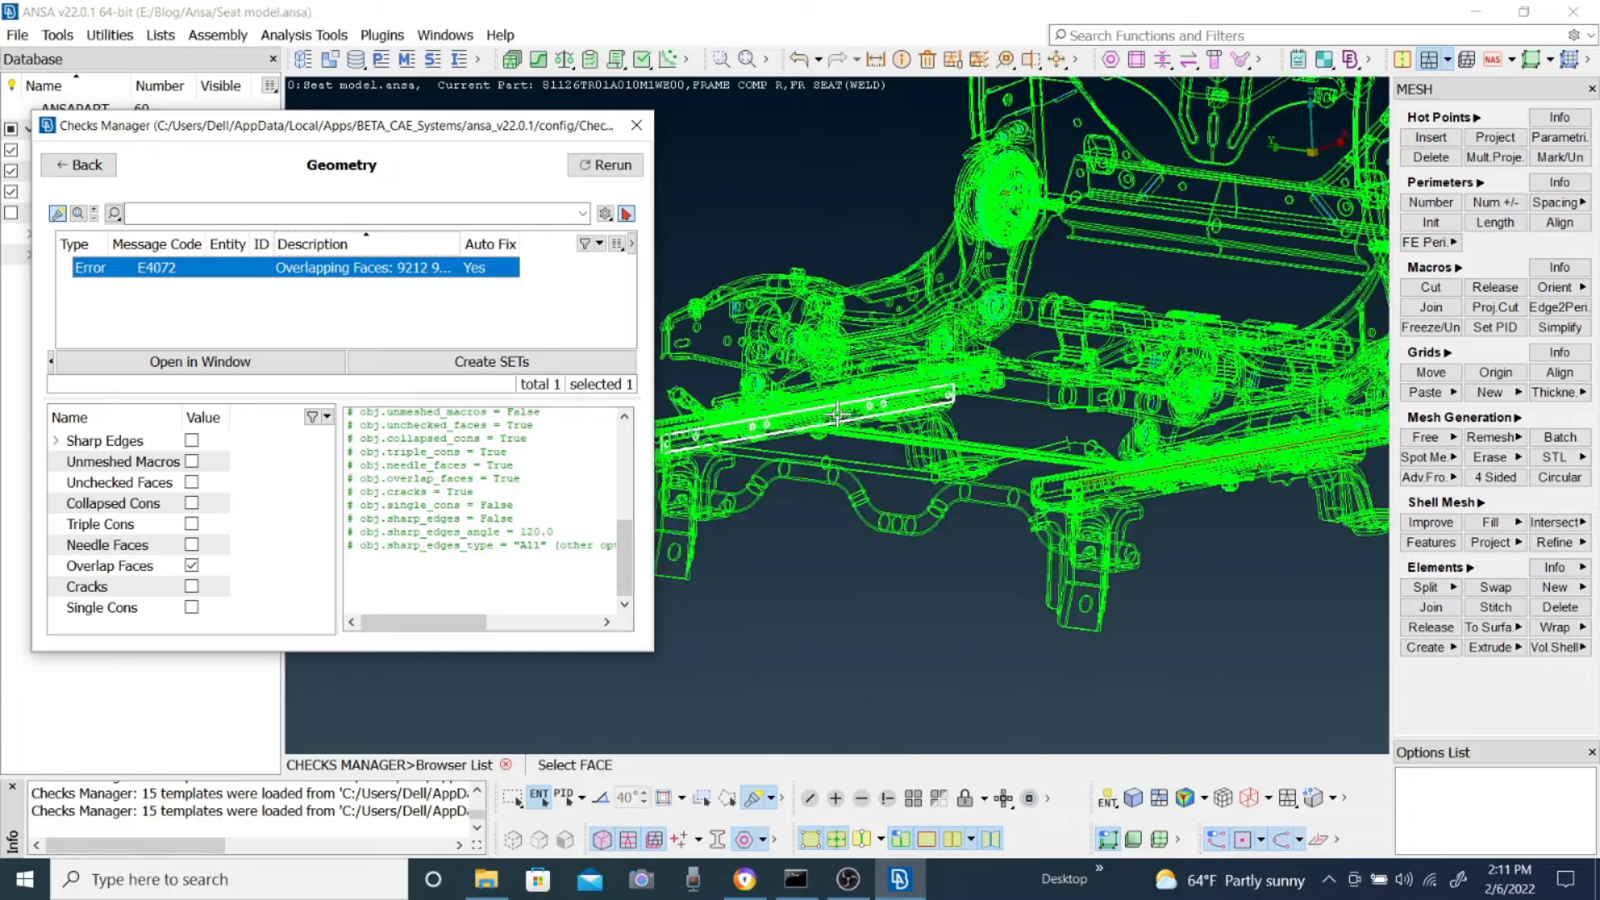
scroll(813, 379, down, 4)
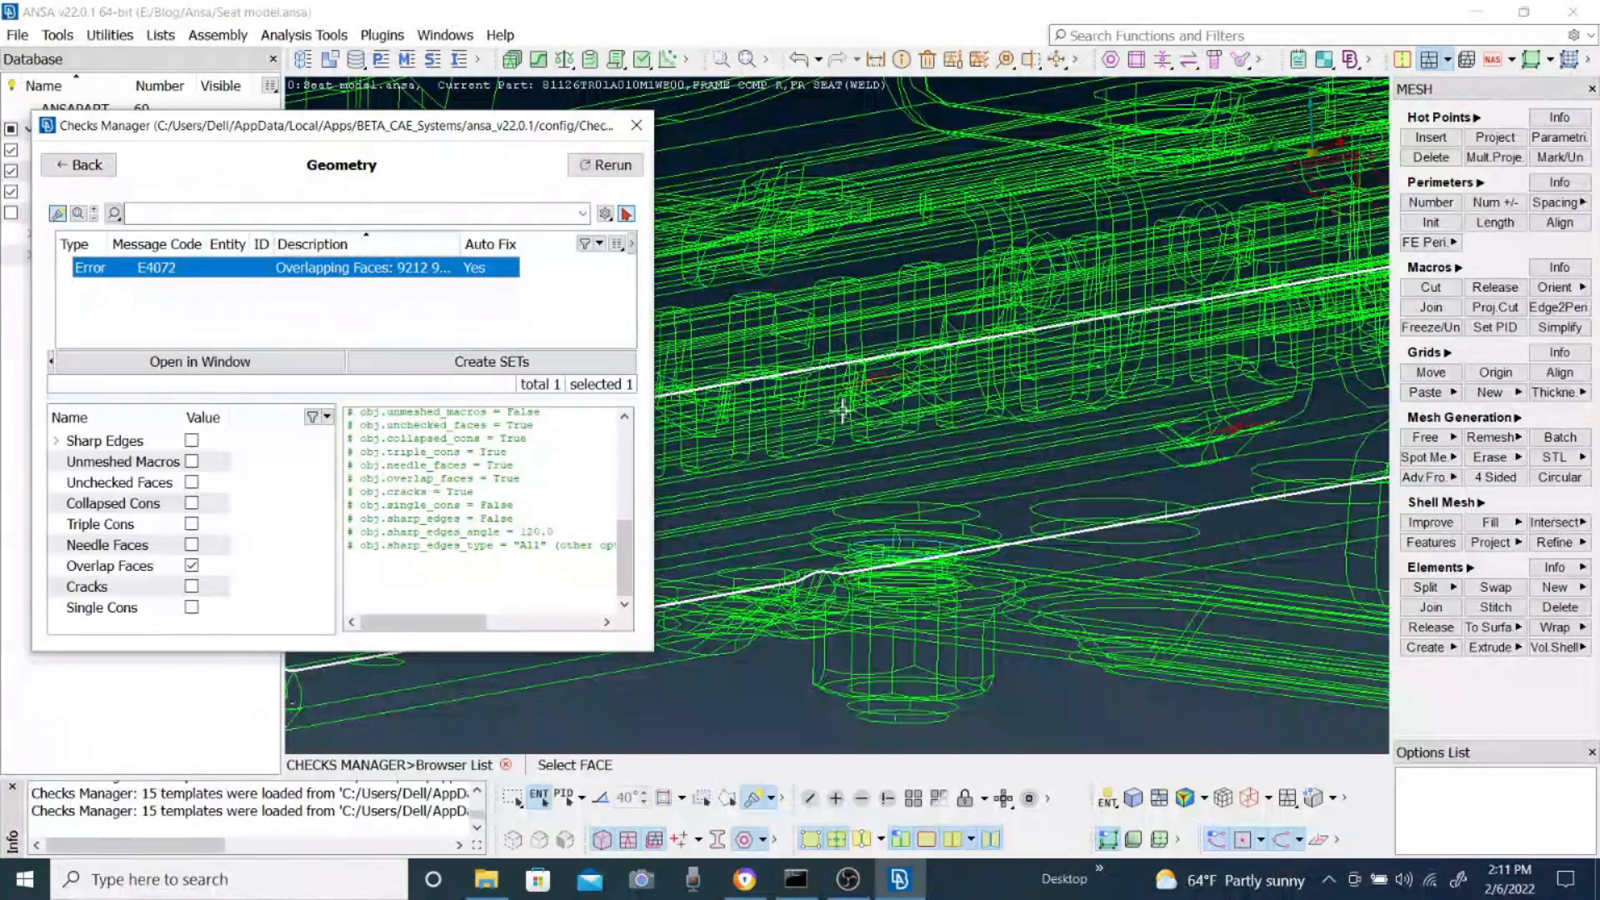
scroll(837, 413, down, 3)
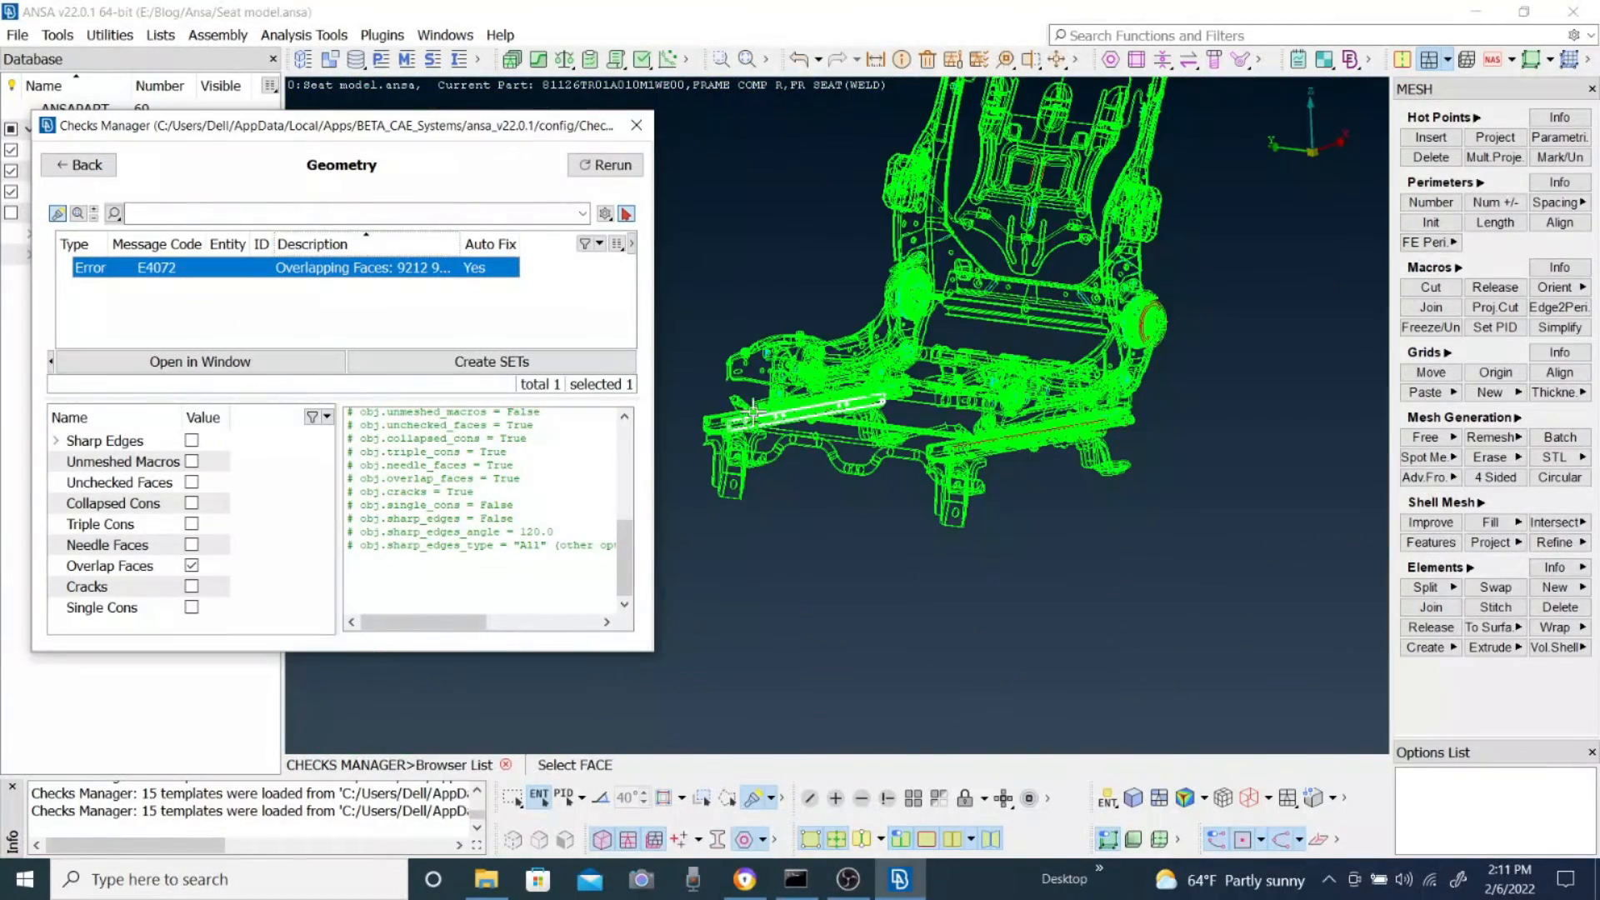
right_click(379, 276)
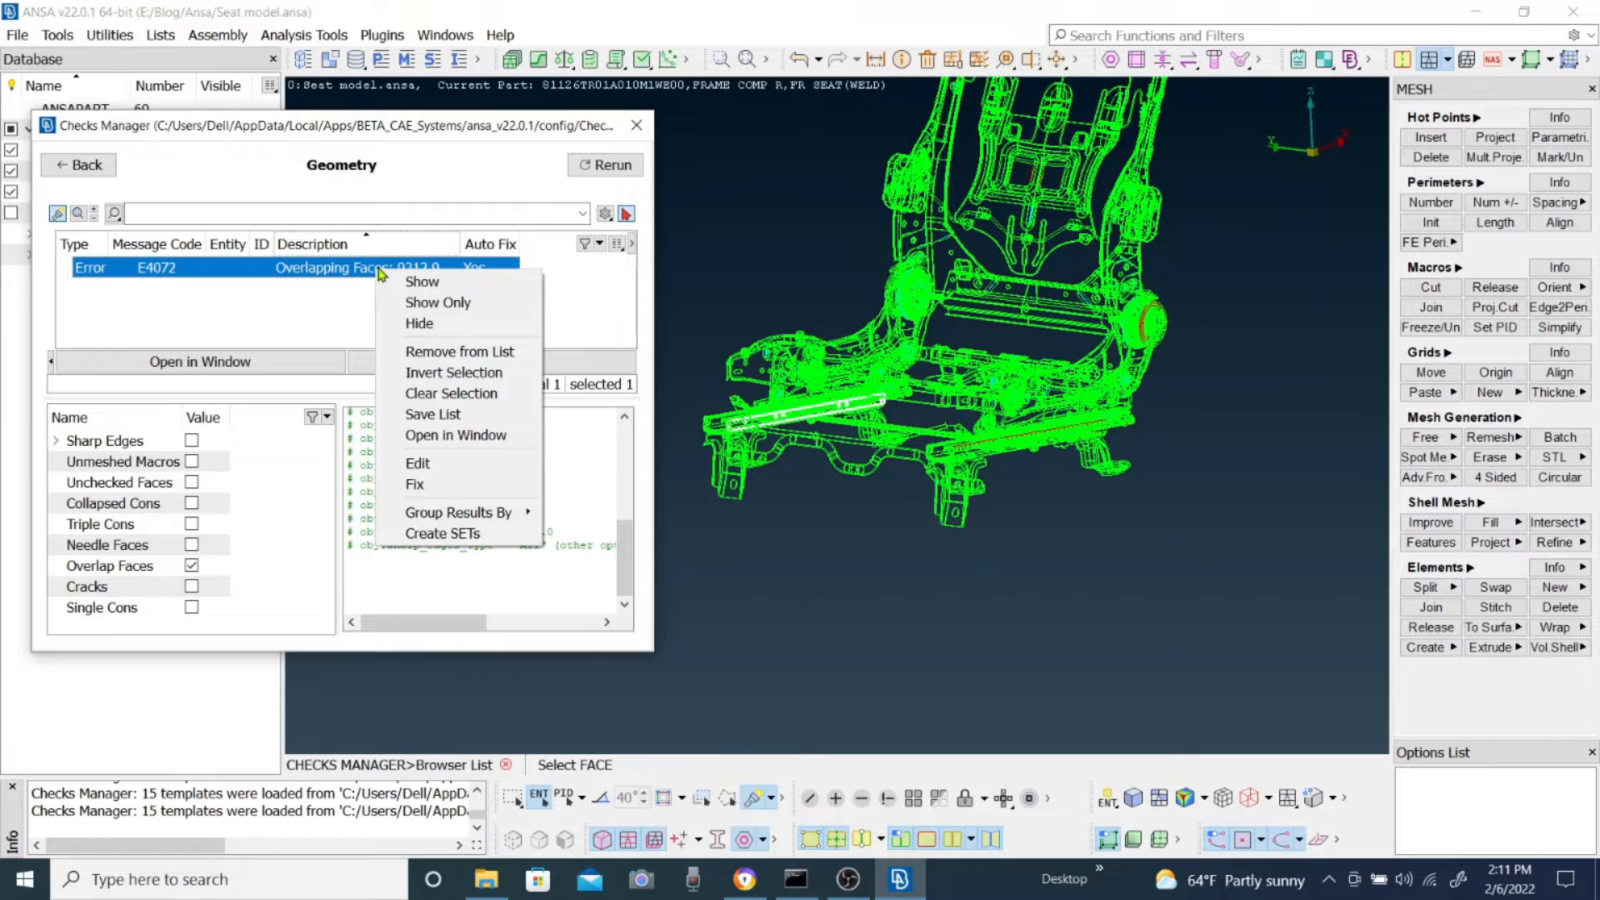
click(444, 308)
scroll(824, 421, up, 5)
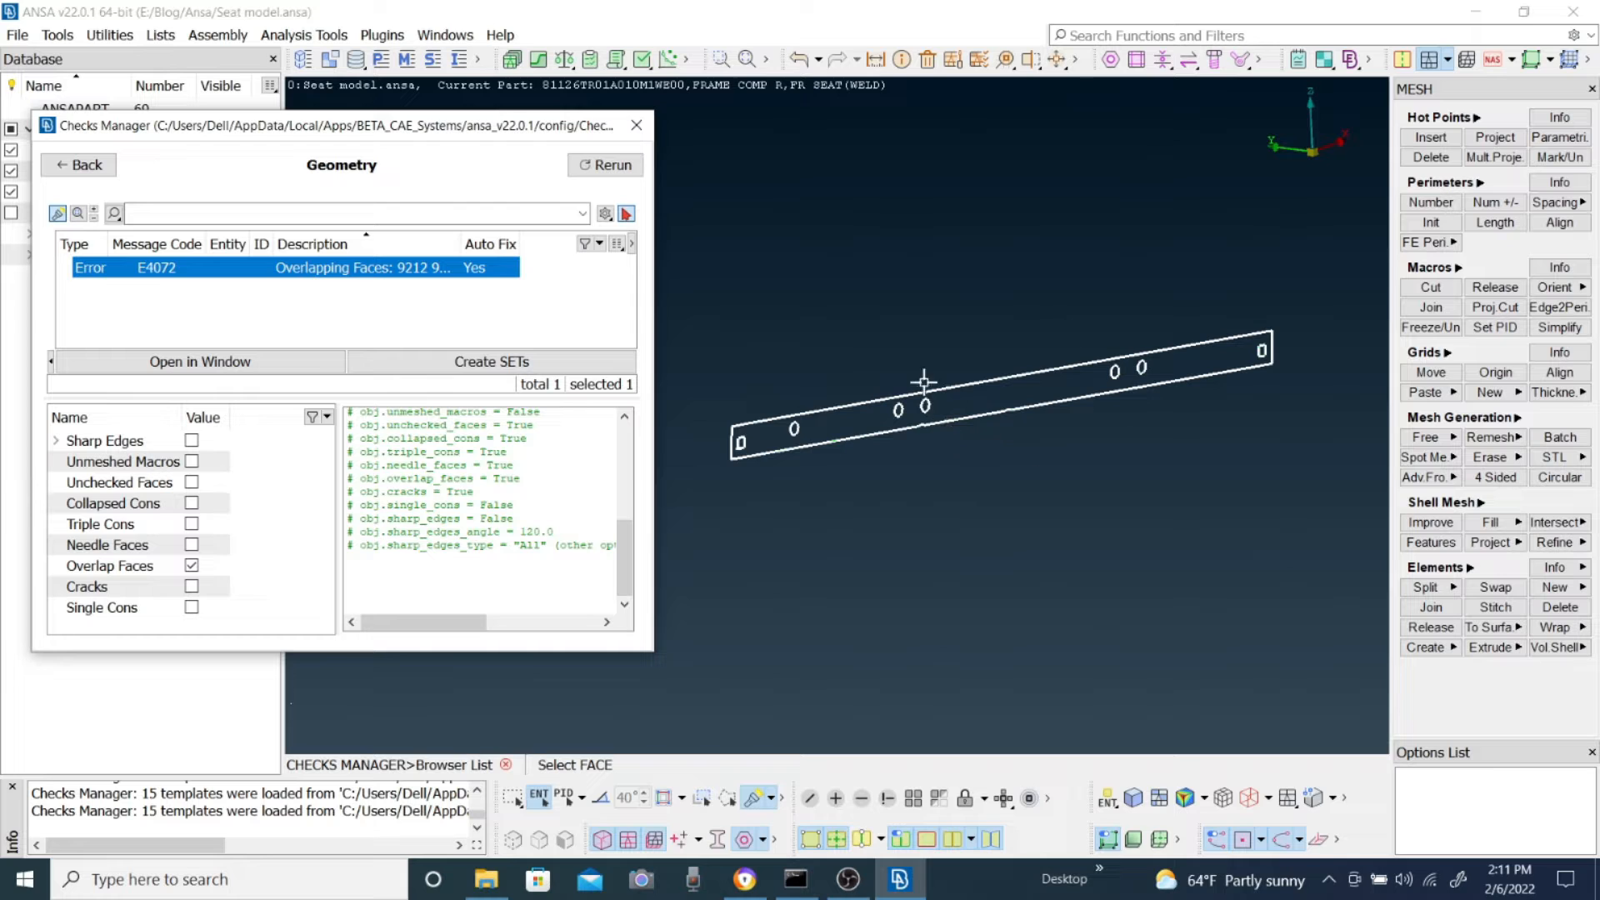
scroll(838, 412, up, 3)
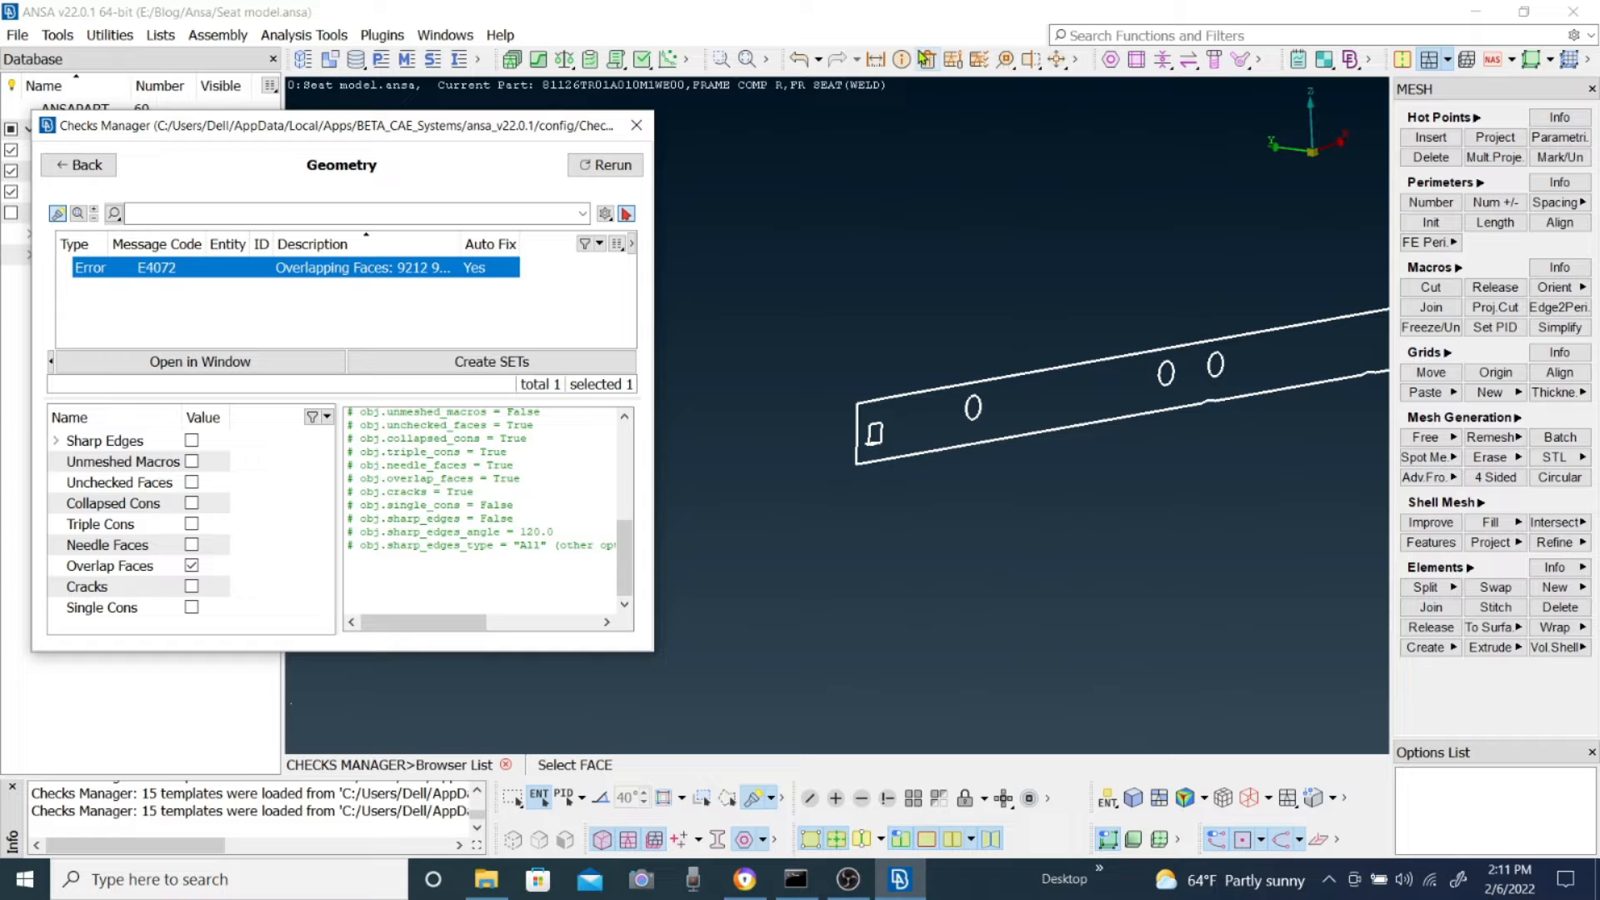
right_click(492, 268)
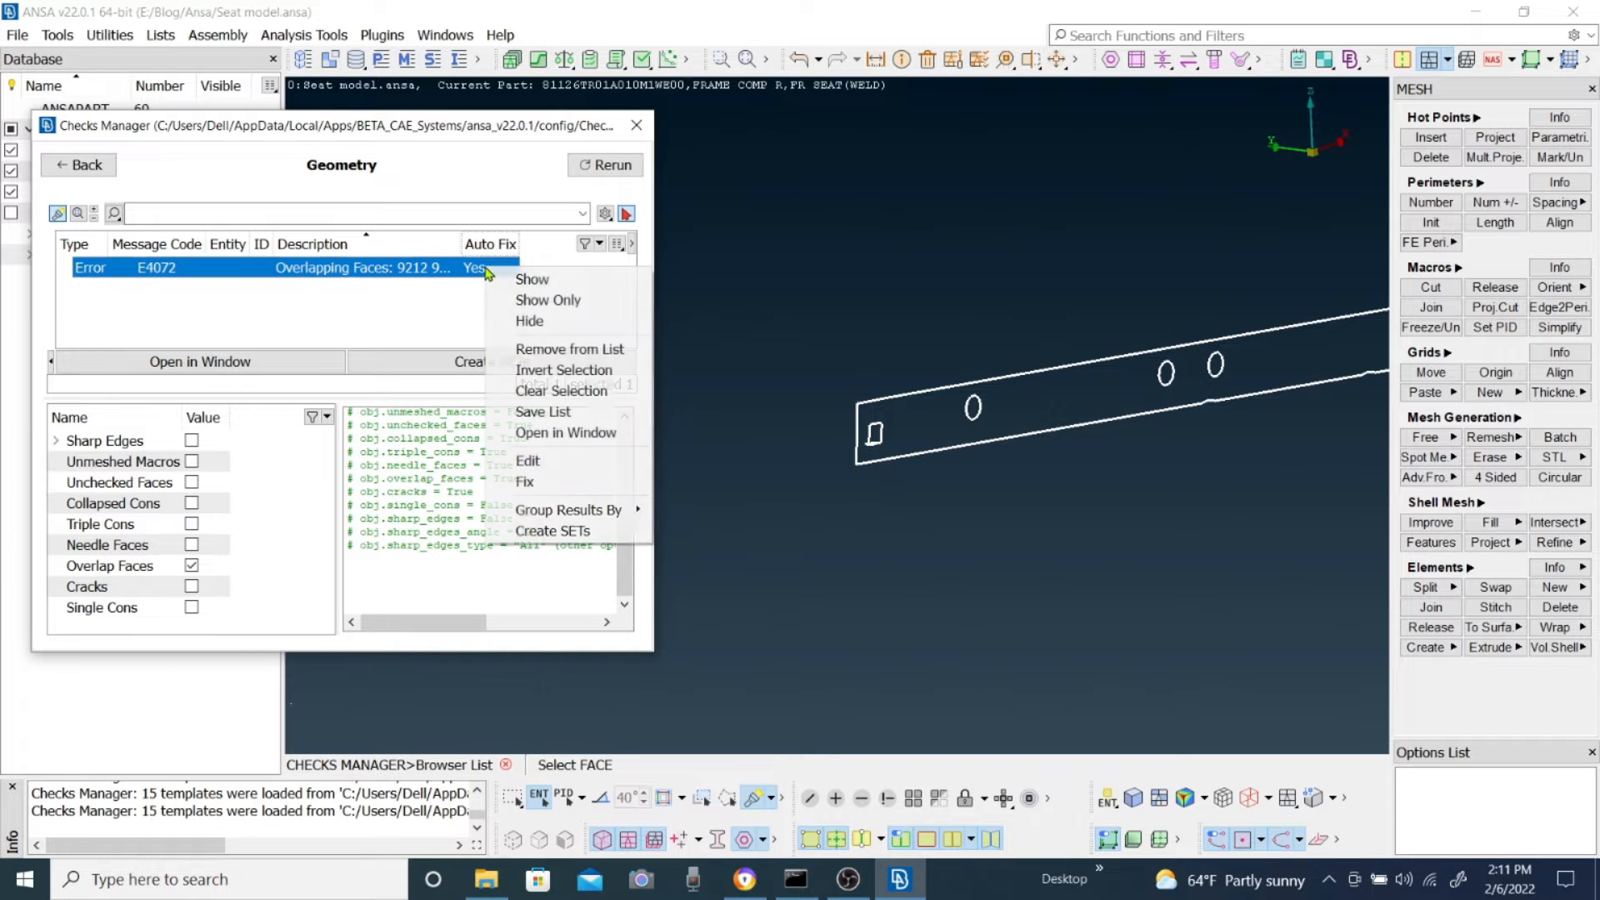
mouse_move(563, 517)
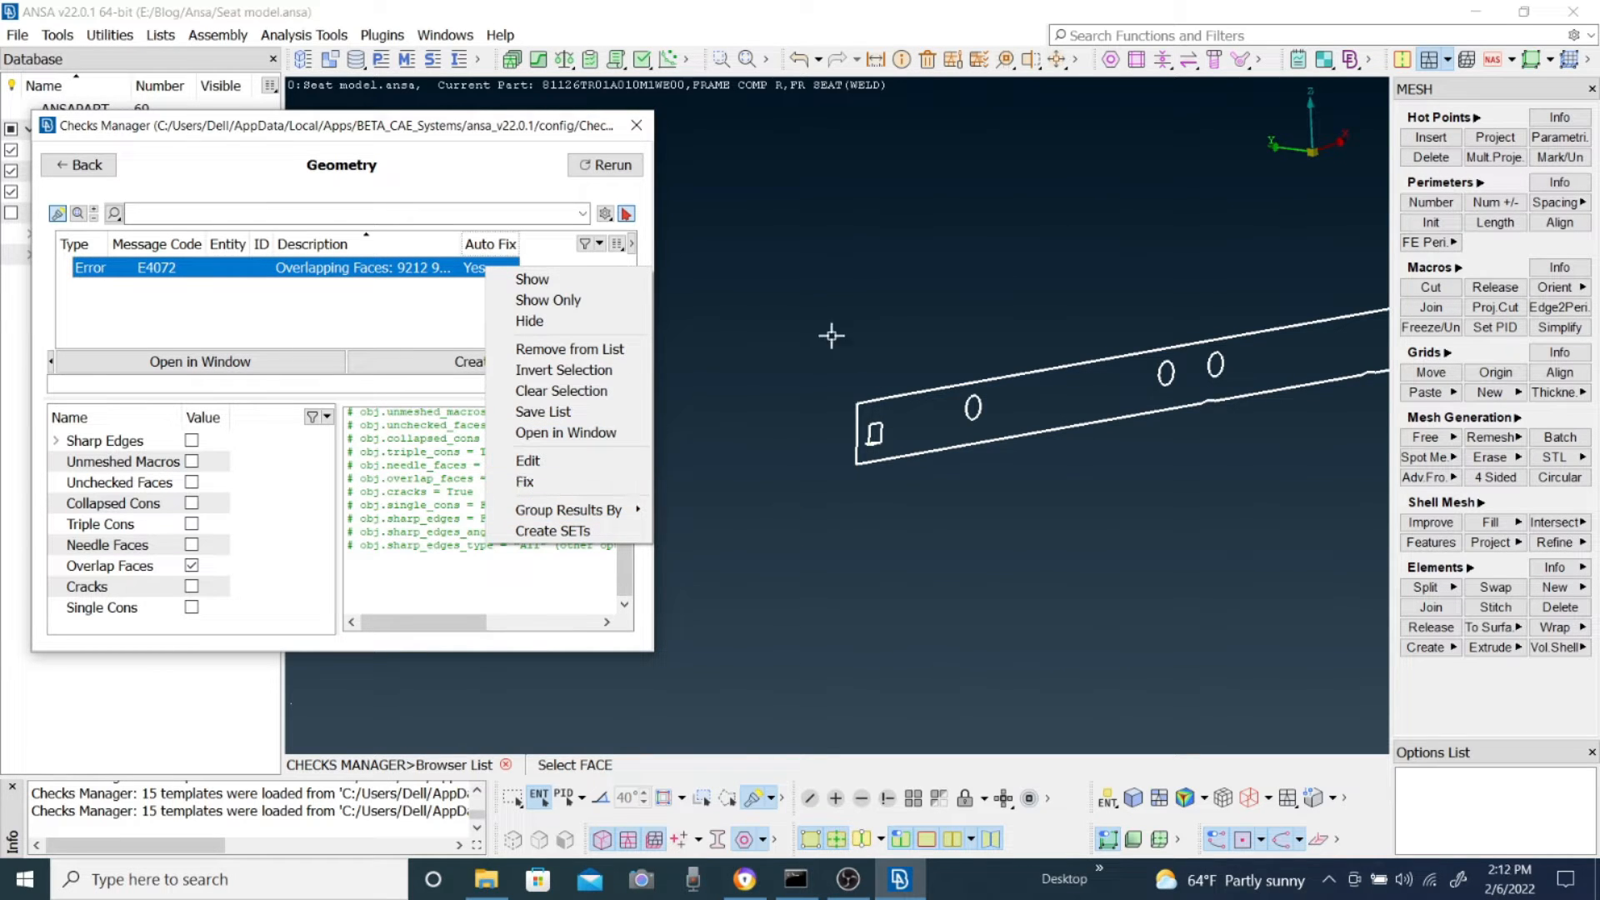
click(764, 303)
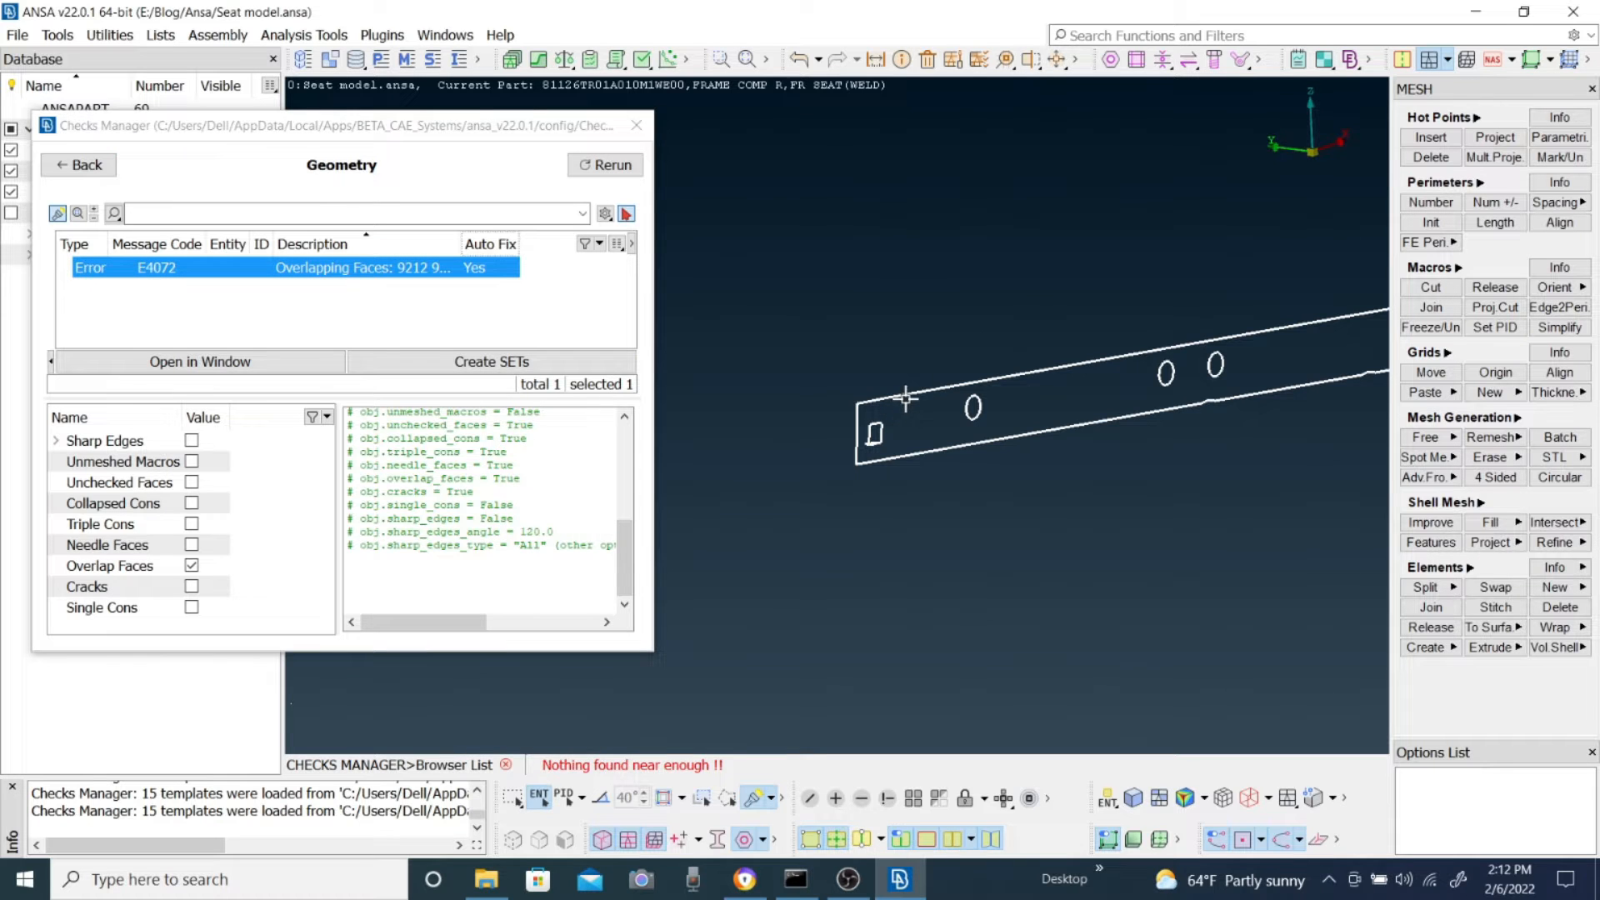
Step: Delete the long rail face with the holes from the isolated overlapping faces, confirming the deletion
click(928, 59)
click(923, 404)
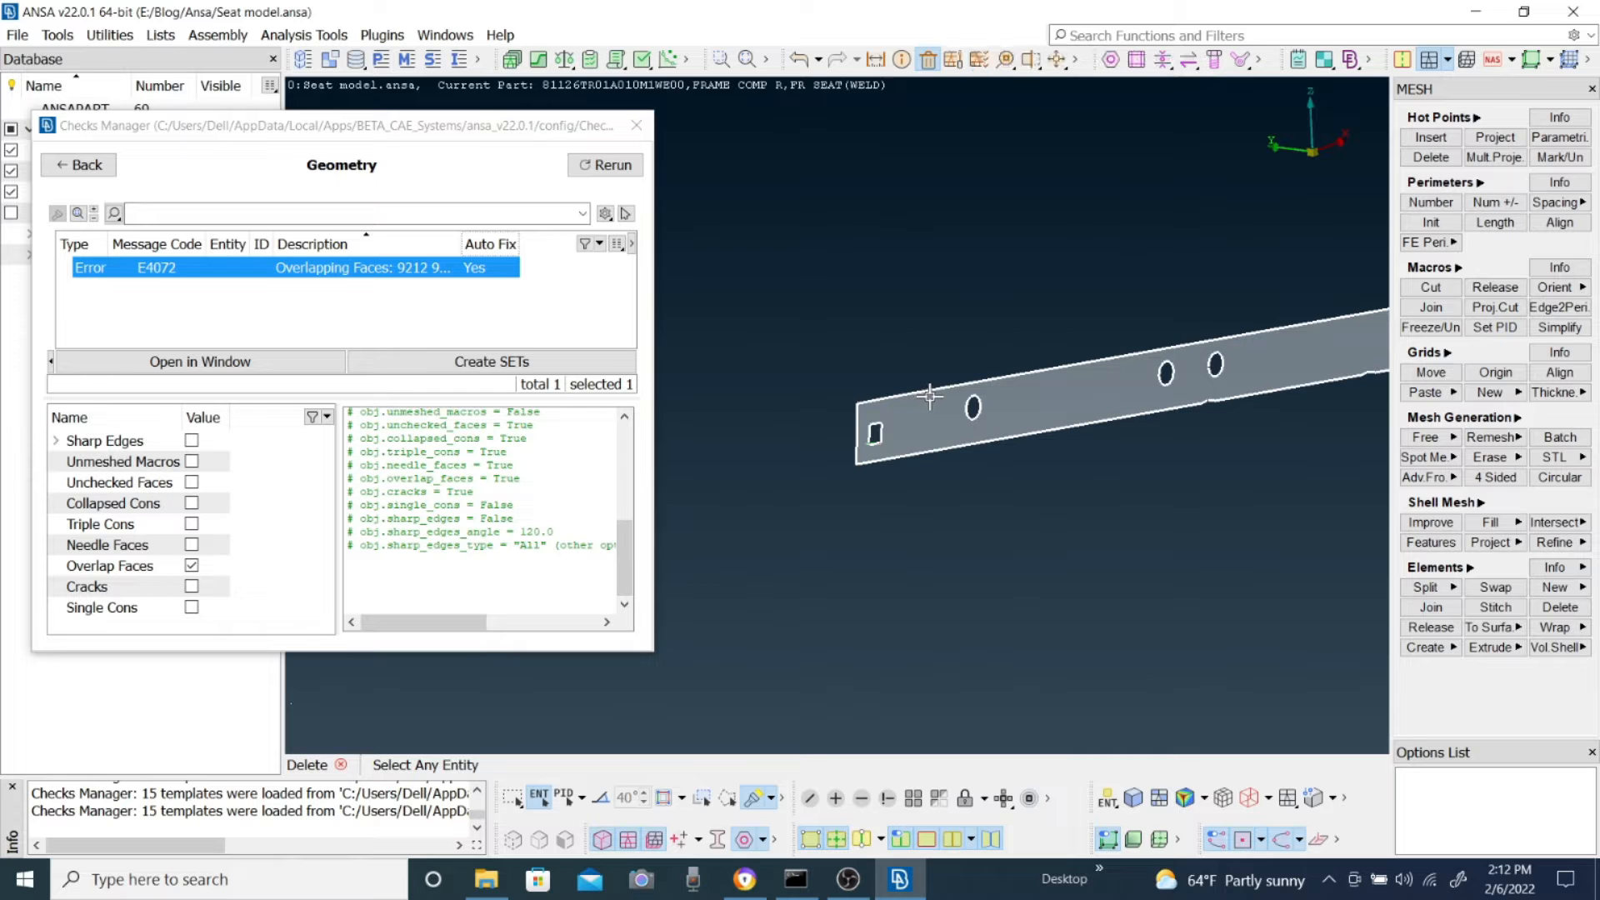
middle_click(934, 410)
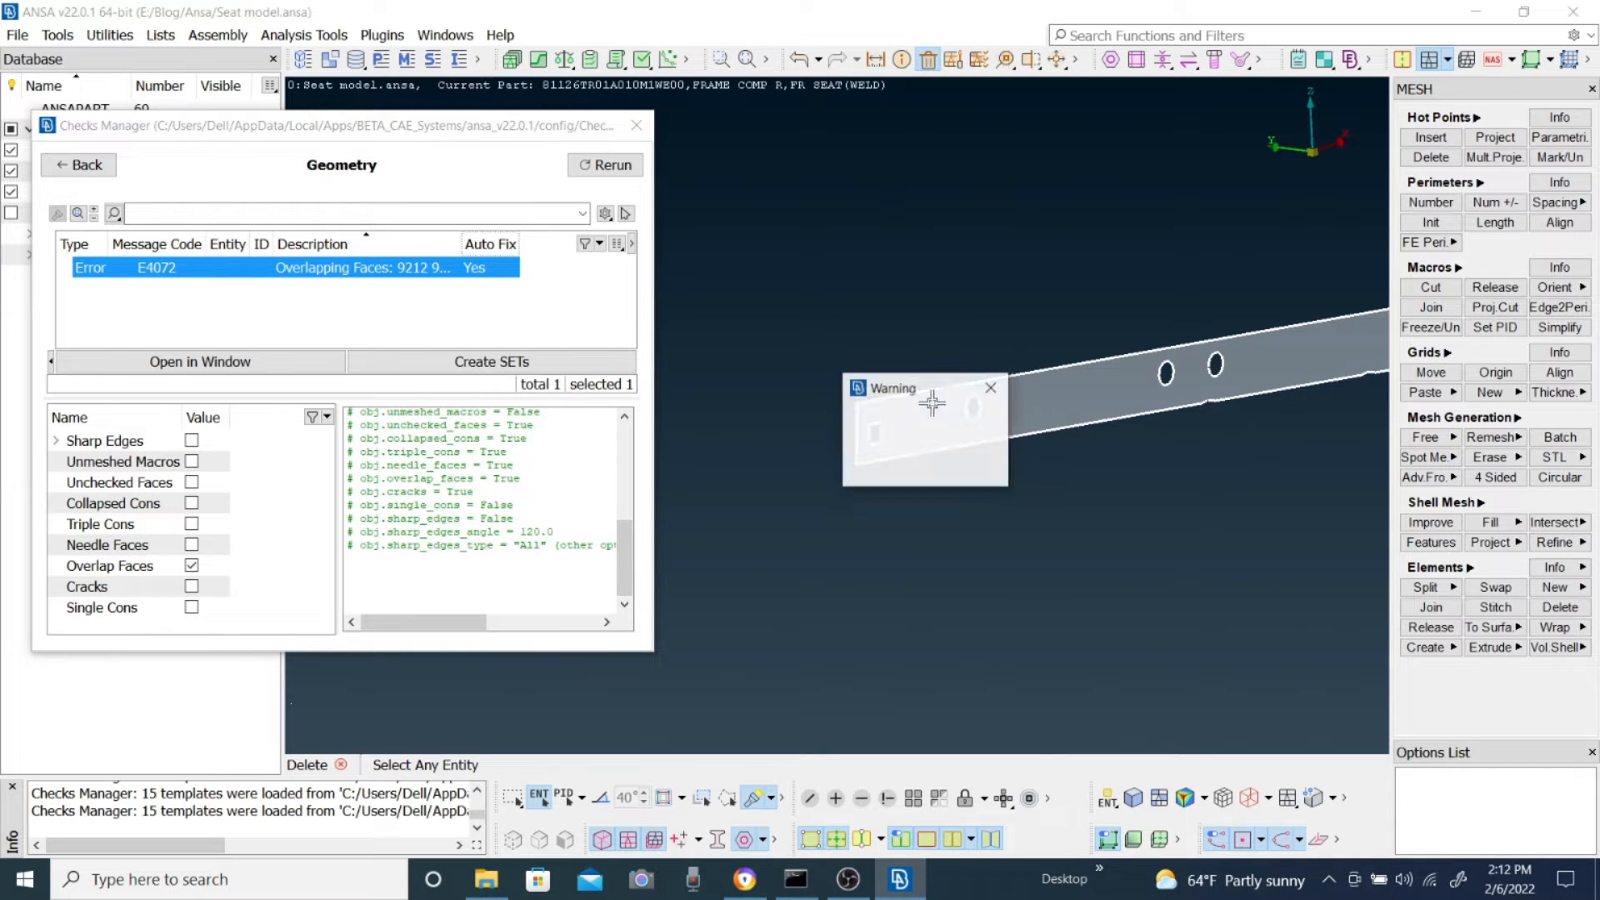
click(889, 471)
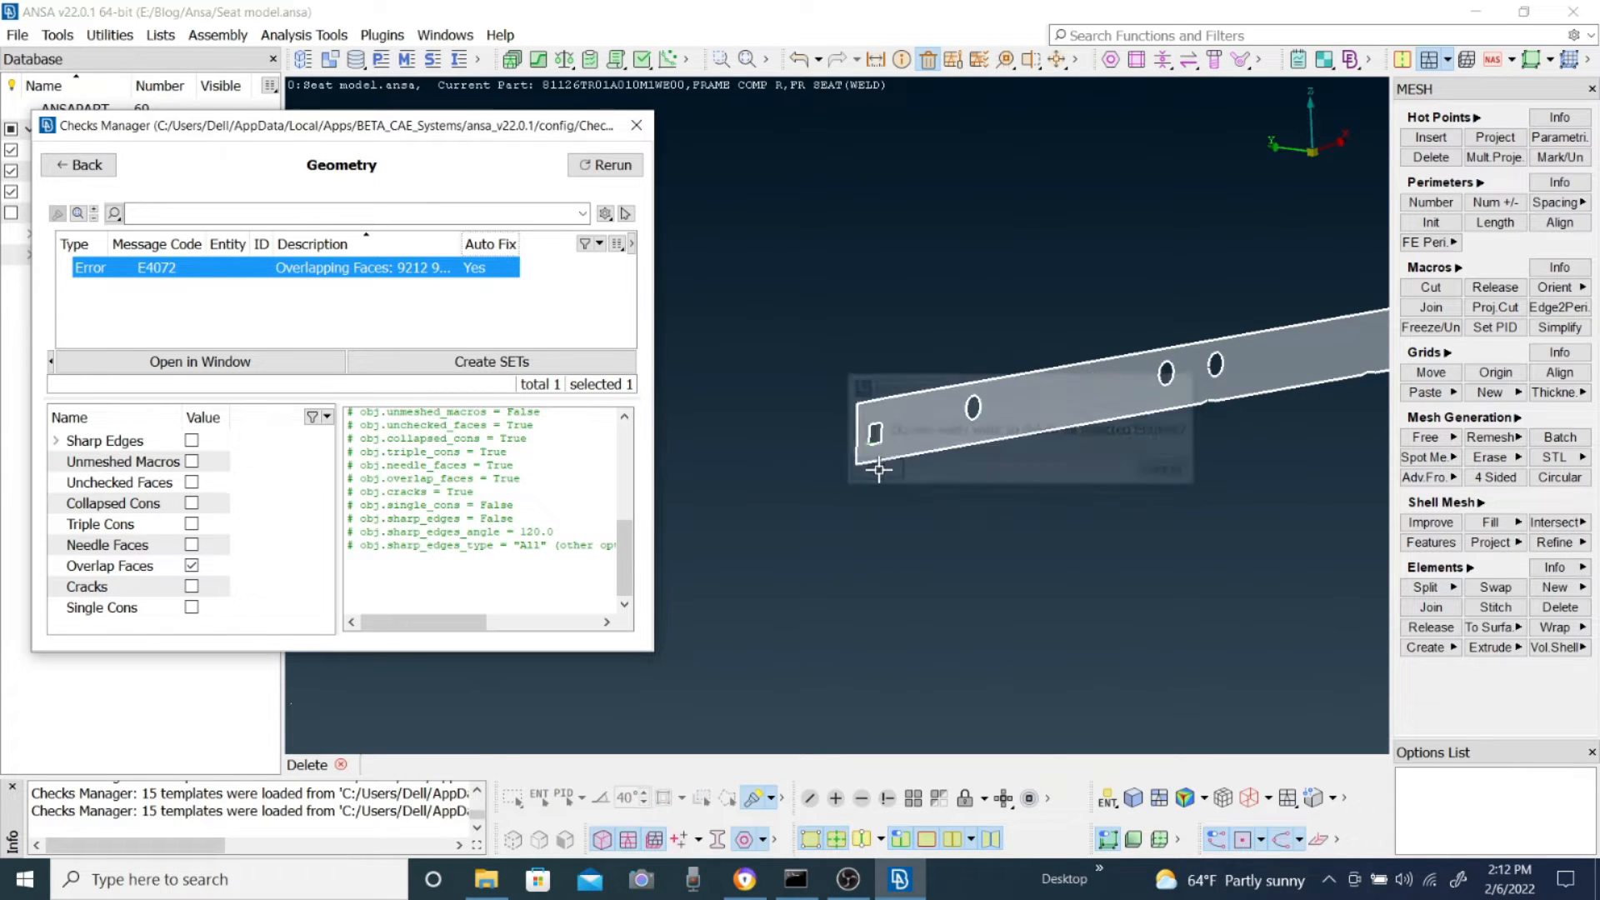
Step: Delete the remaining small sliver face of the isolated overlapping faces, confirming the deletion
scroll(875, 453, up, 8)
scroll(837, 414, up, 5)
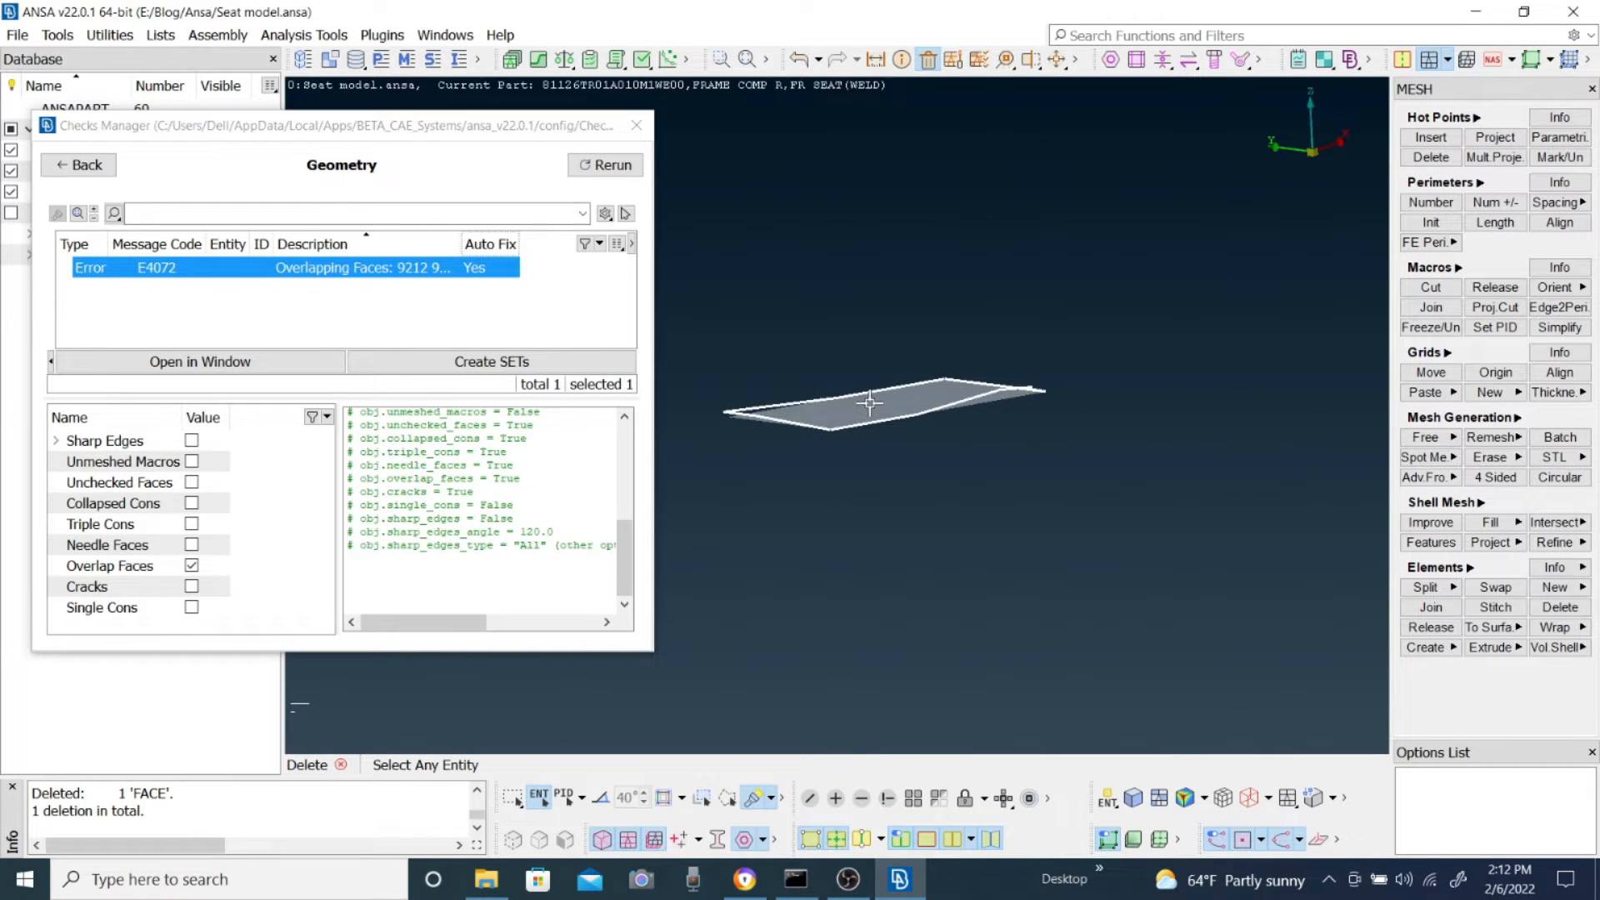
middle_click(870, 402)
click(813, 468)
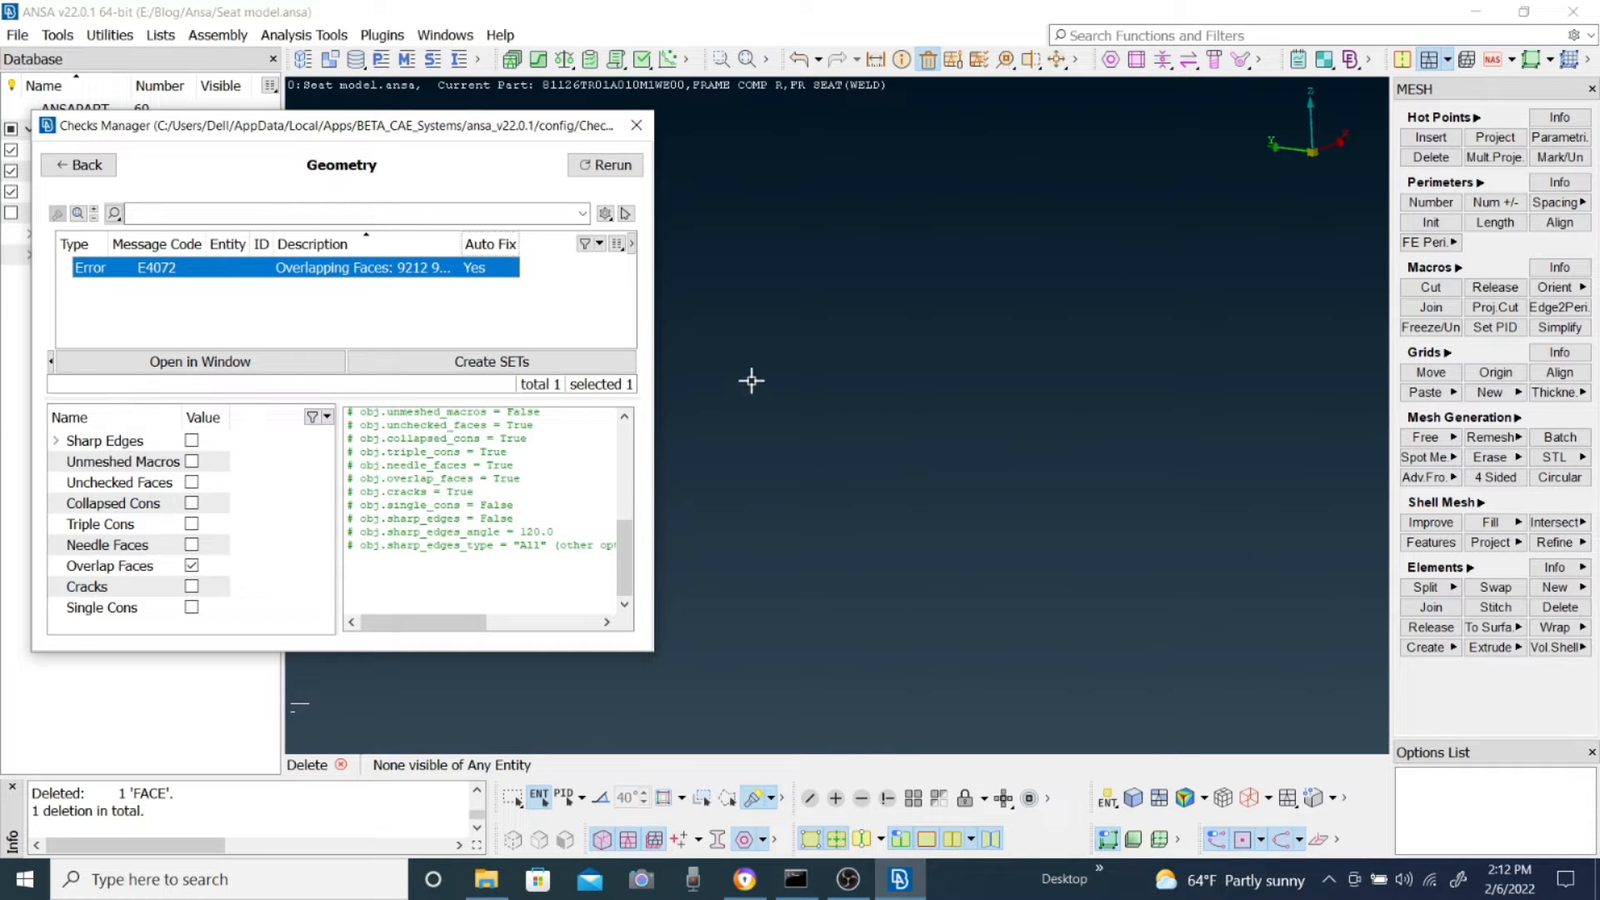
Step: Make the whole seat model visible again, fitted in the view, and rerun the Overlap Faces check
click(912, 798)
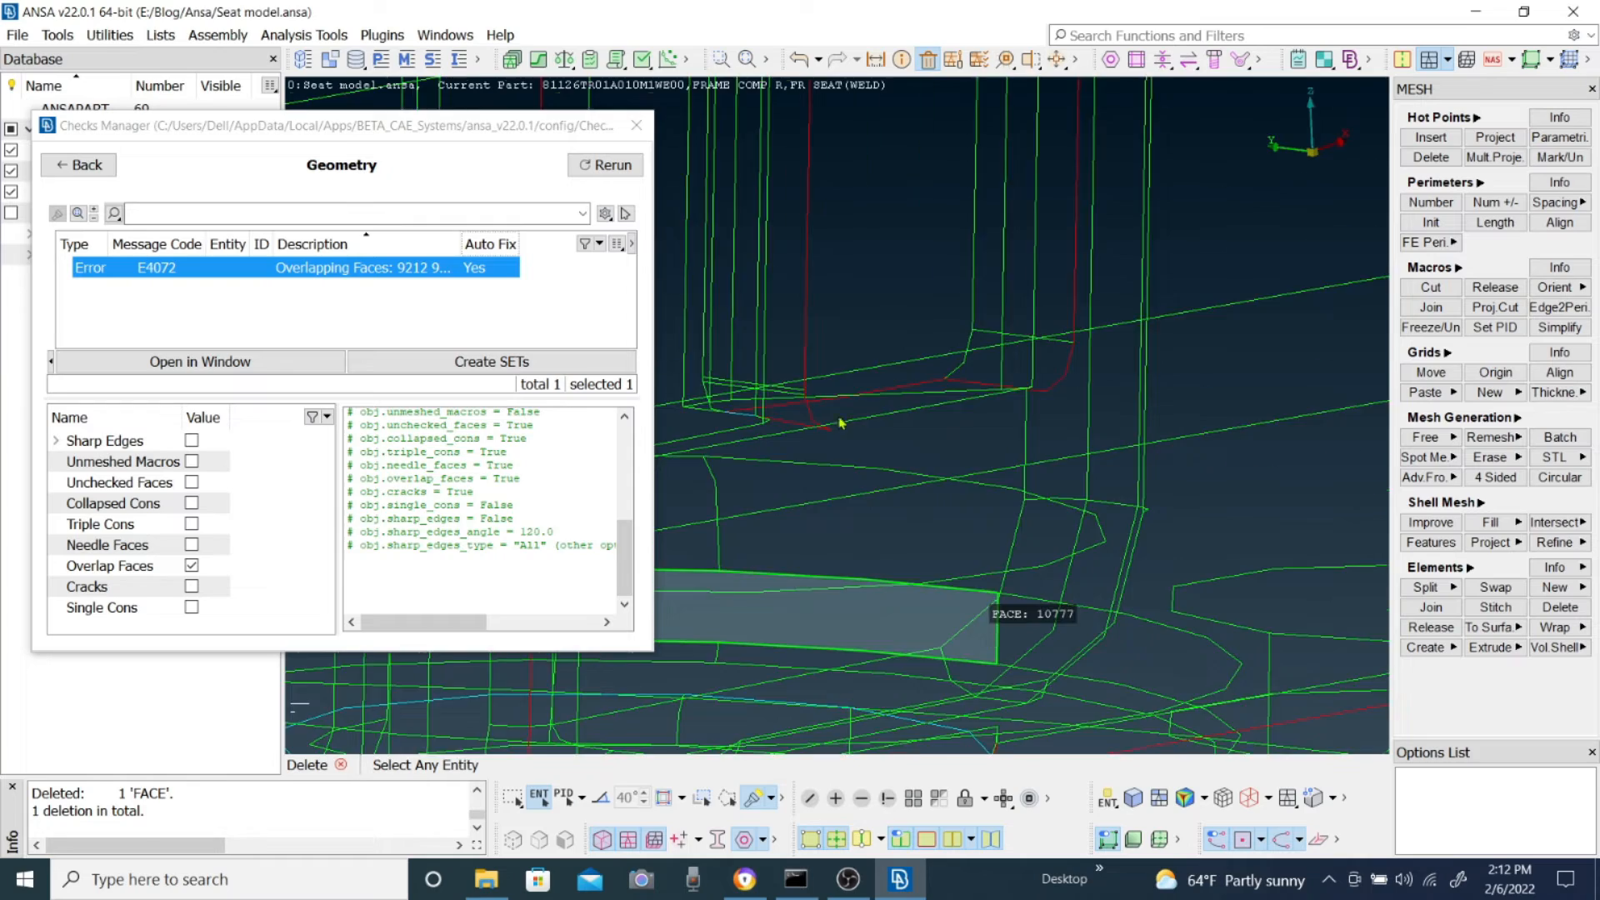
scroll(842, 423, down, 5)
scroll(838, 418, down, 8)
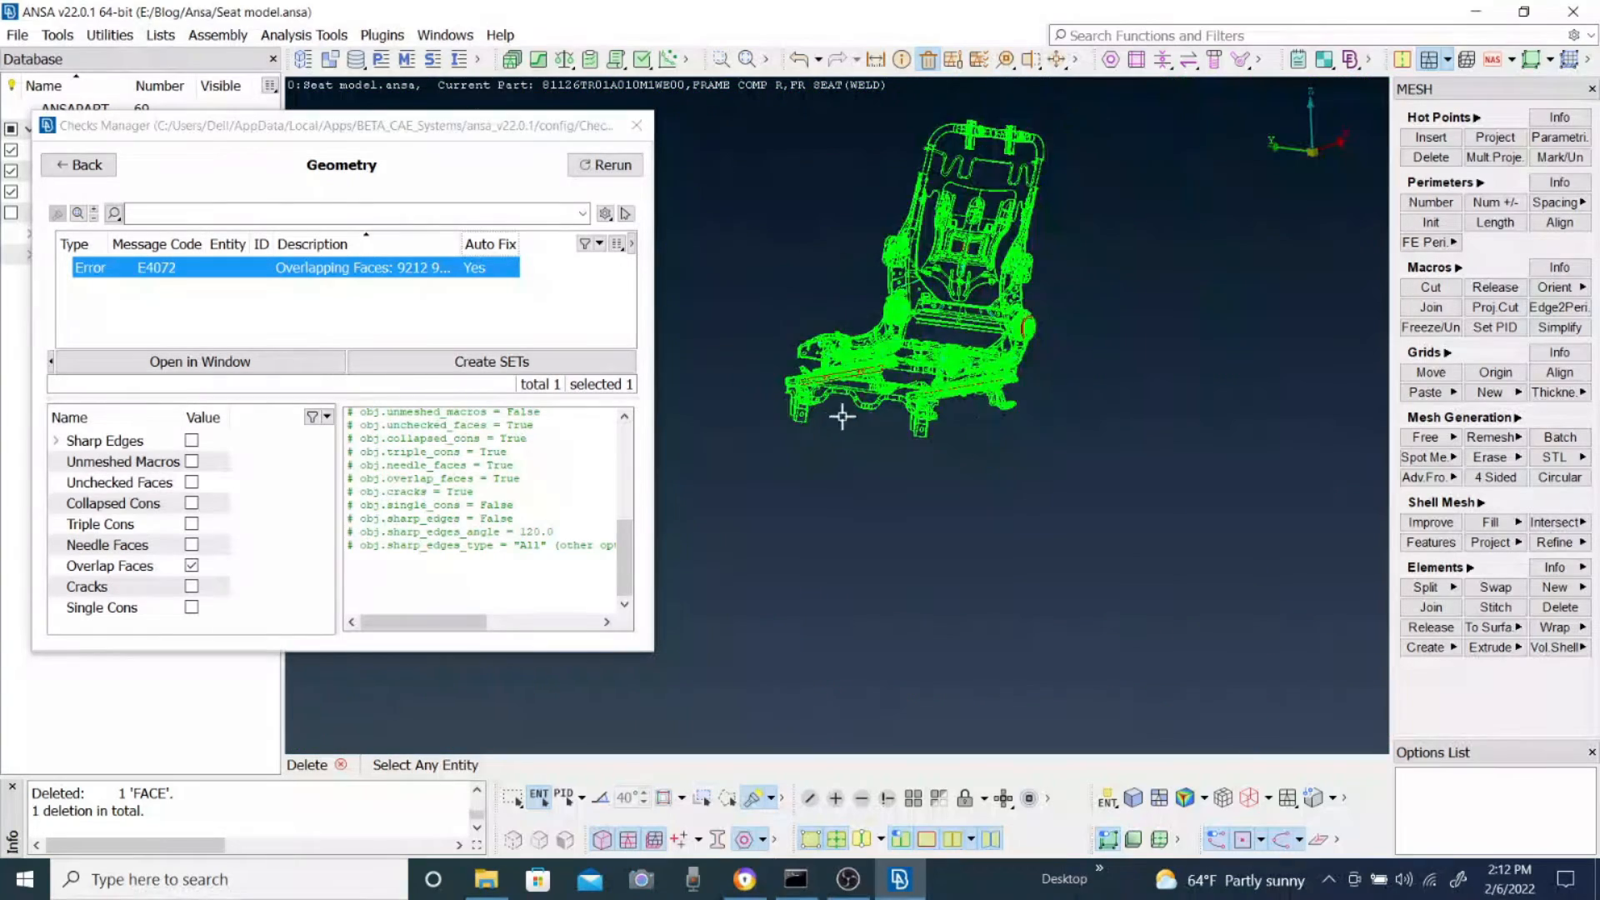
click(747, 59)
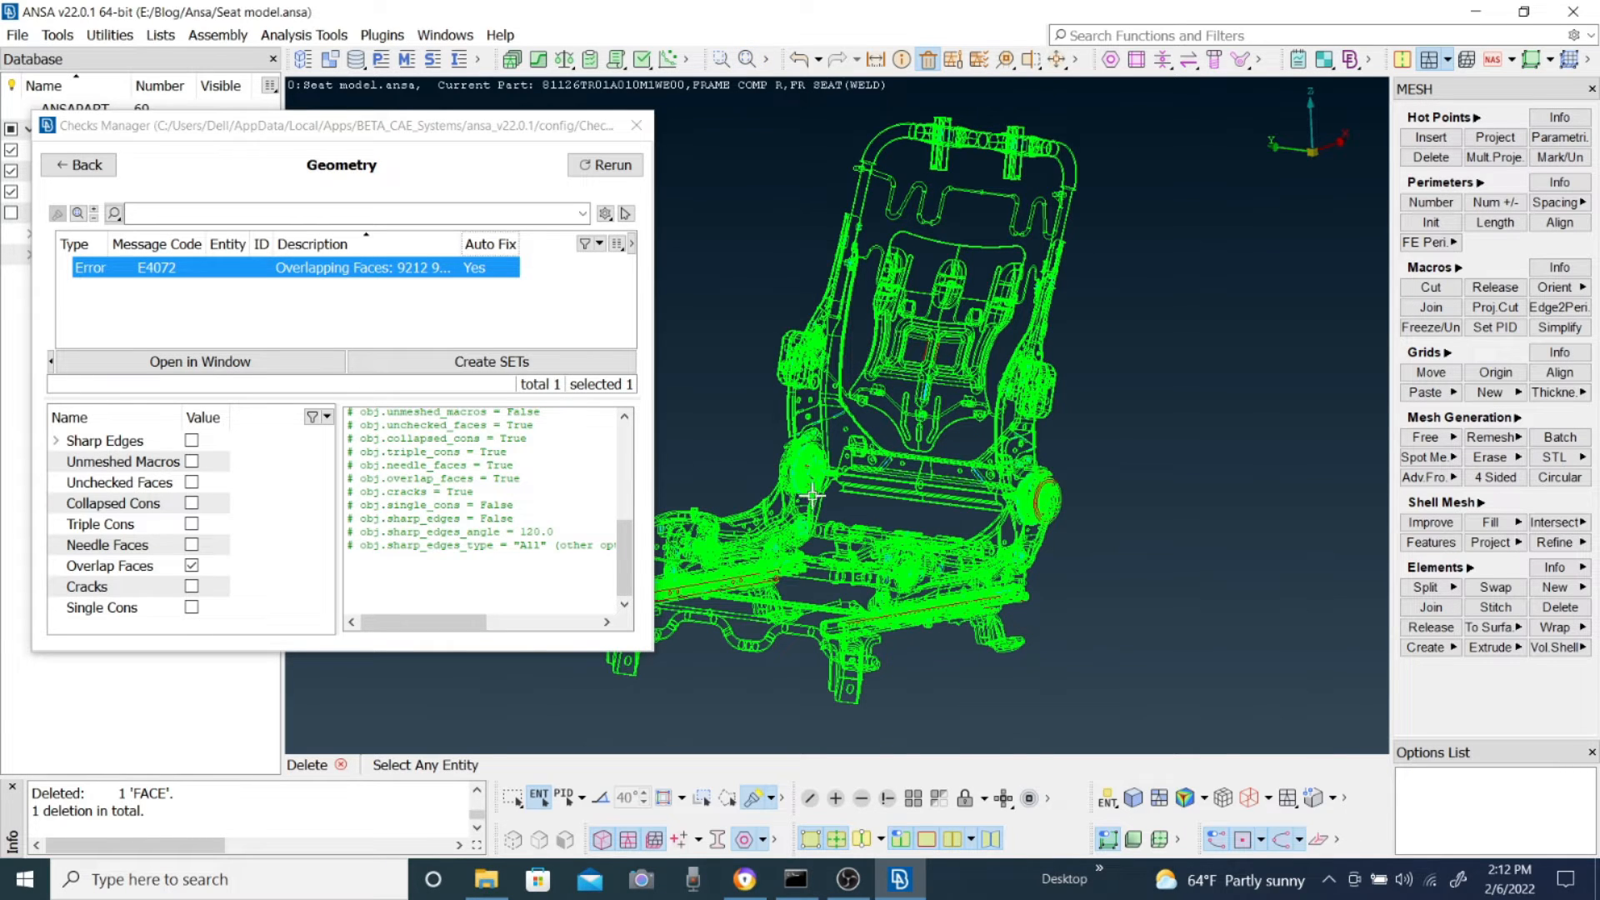
click(617, 166)
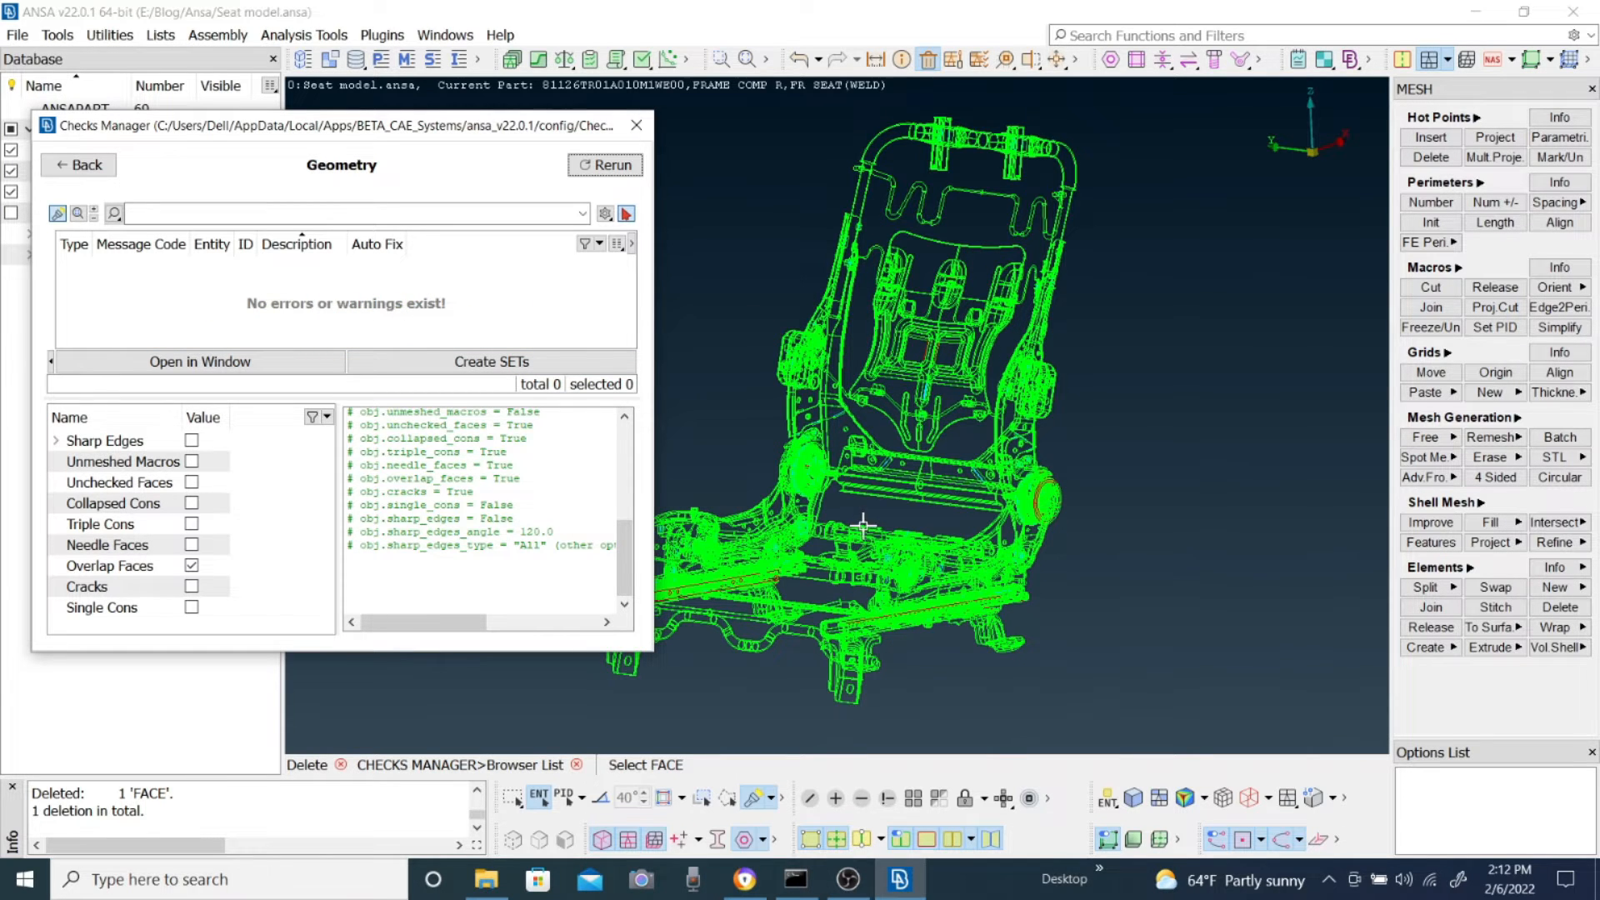
scroll(763, 501, up, 2)
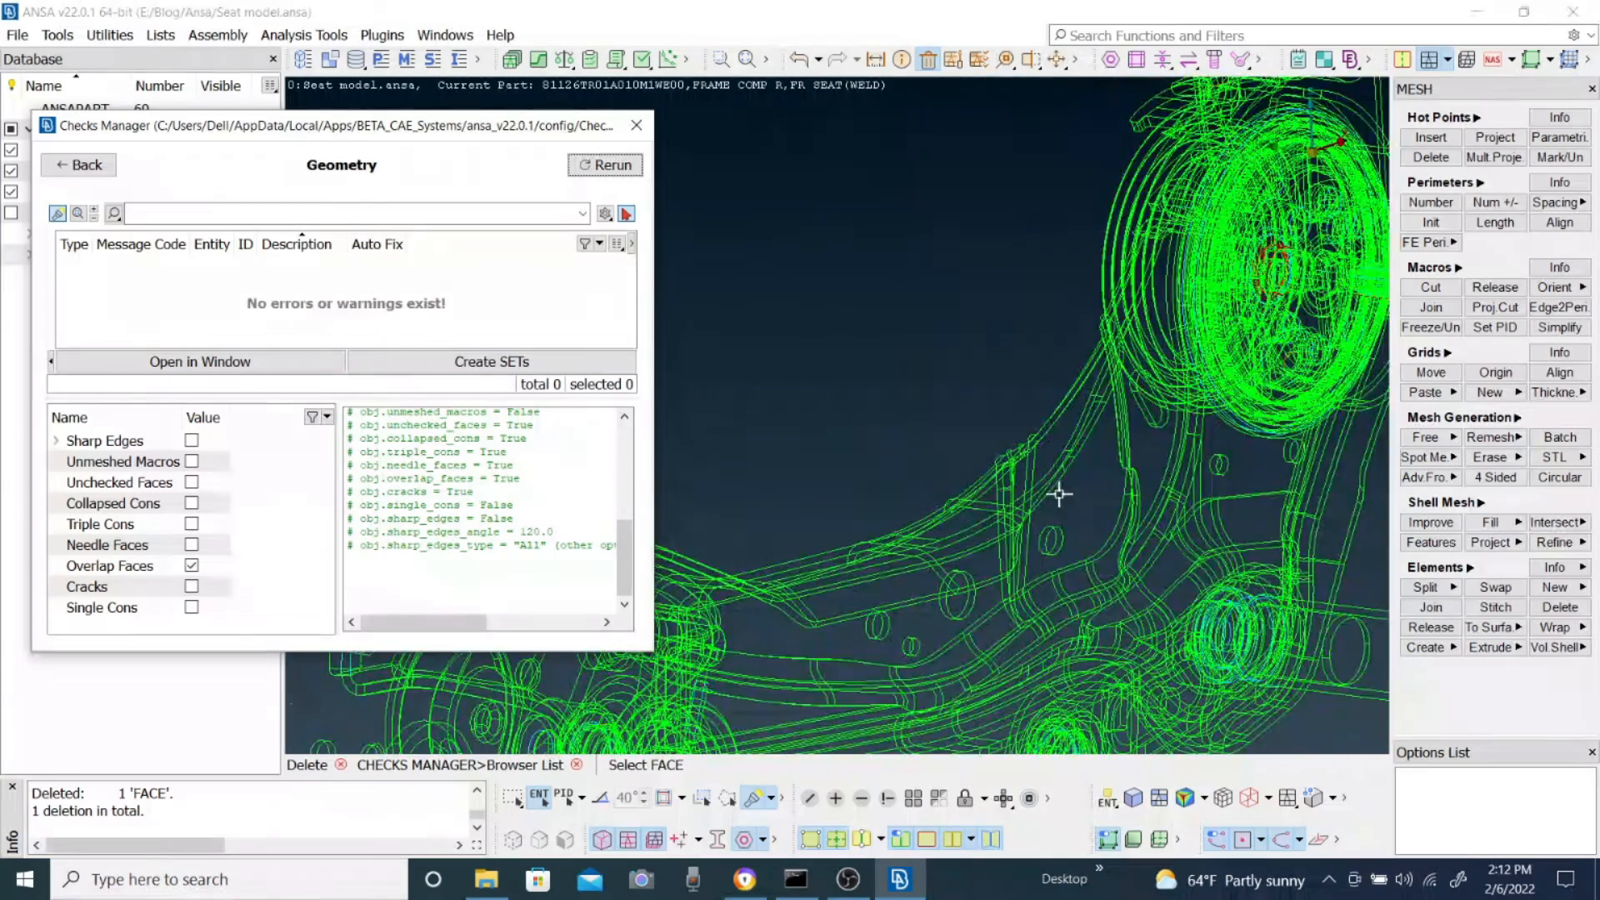
scroll(750, 483, down, 1)
scroll(744, 477, up, 3)
scroll(872, 419, down, 5)
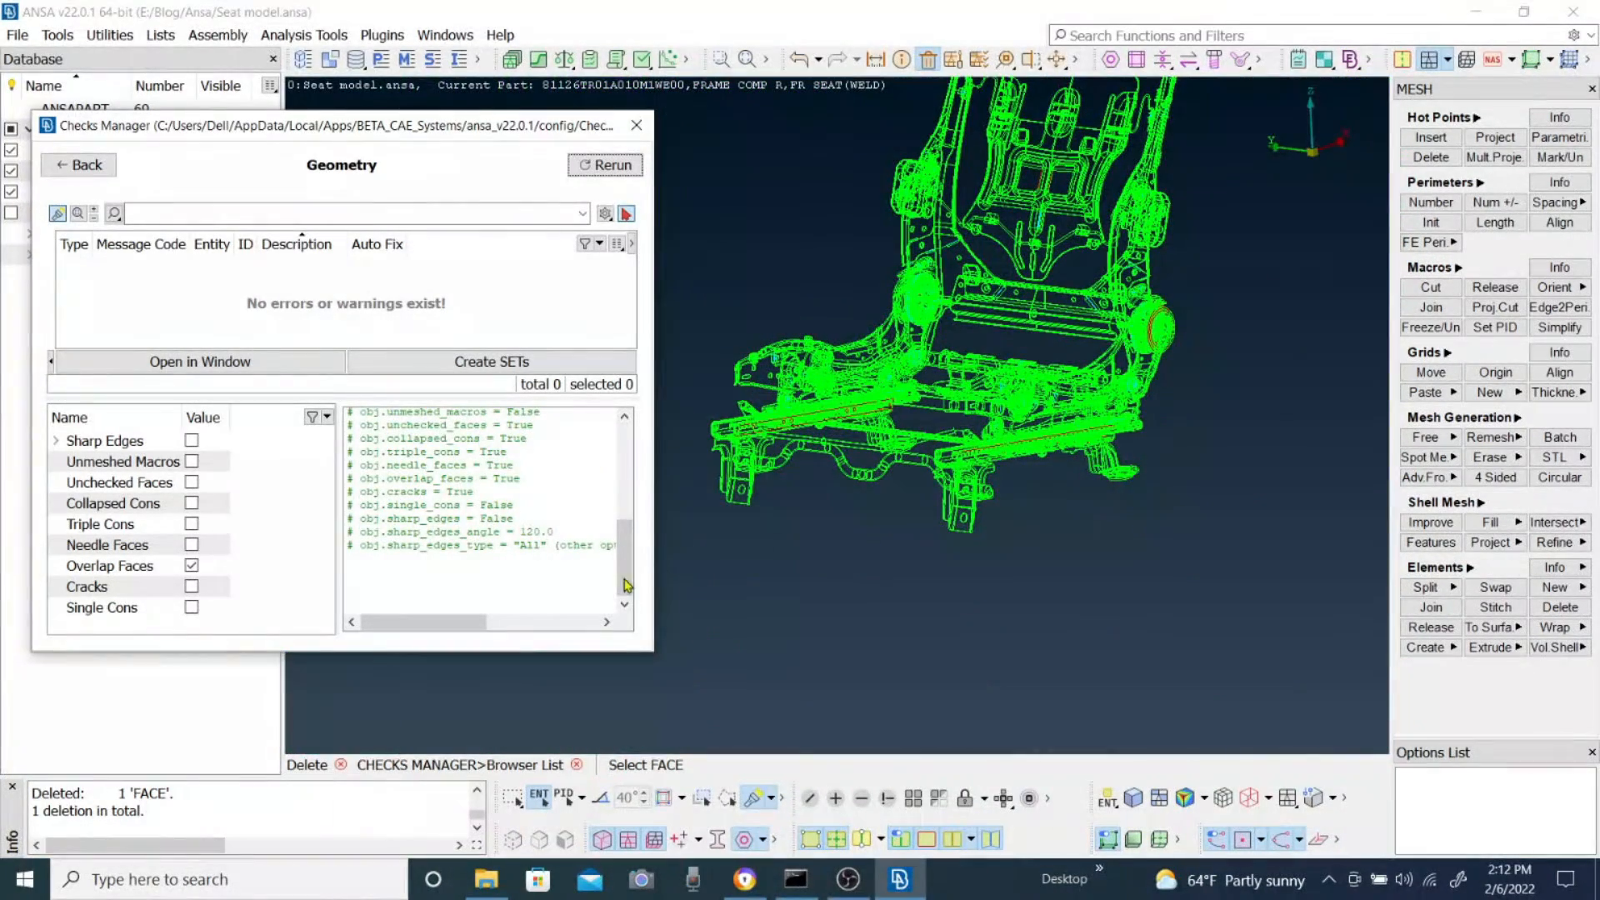
Step: Replace Overlap Faces with Collapsed Cons as the enabled geometry check and rerun it on the full seat
click(191, 565)
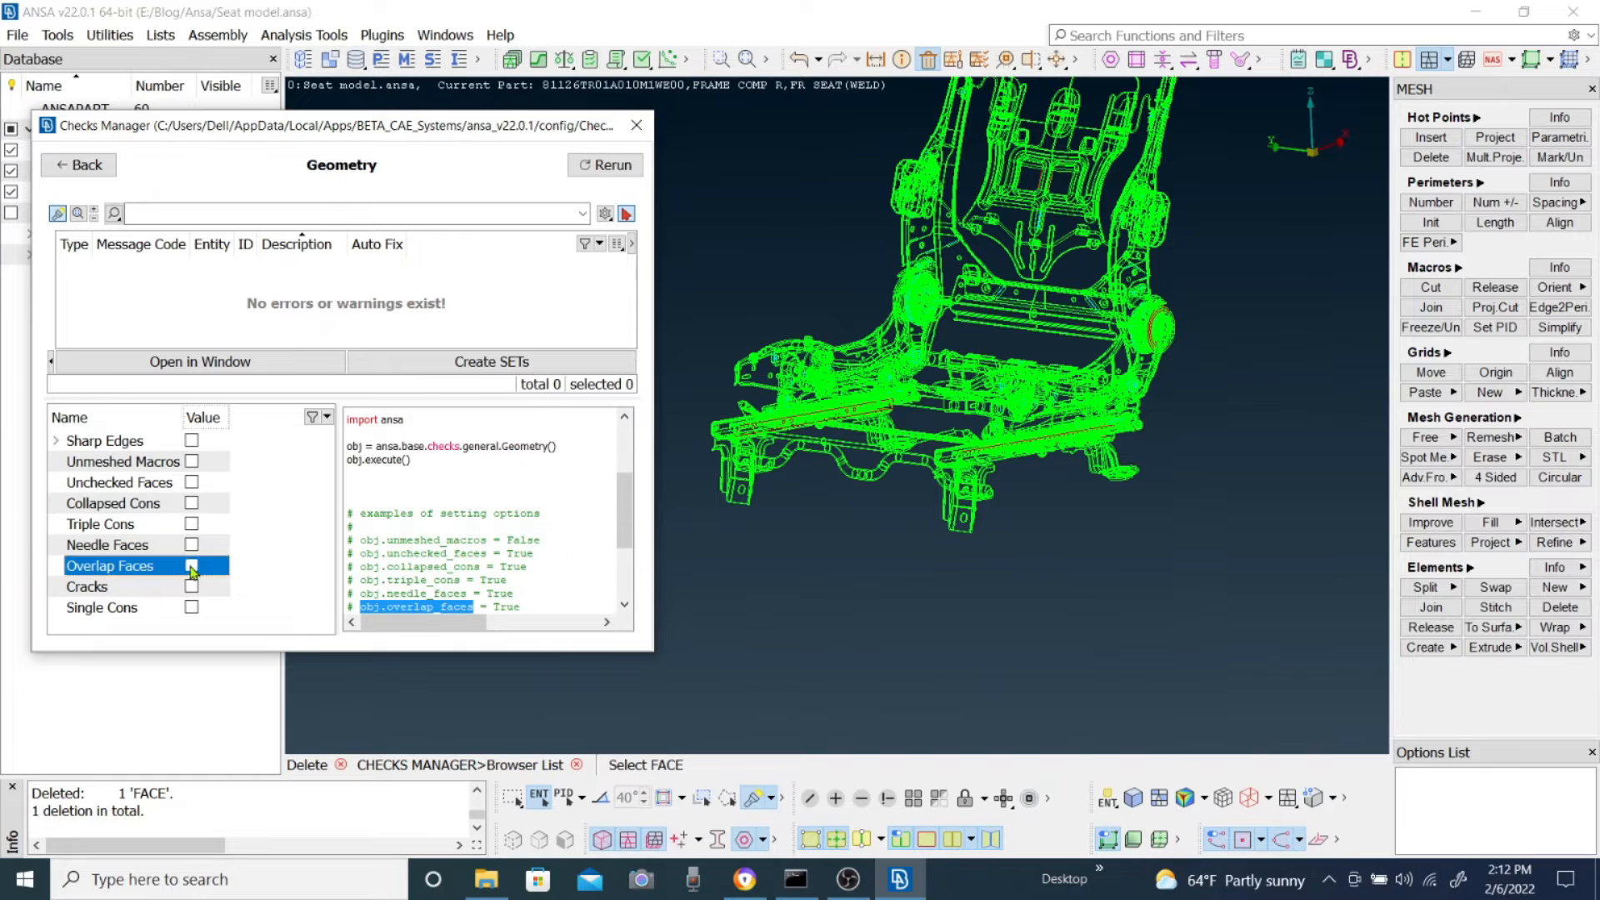
click(191, 502)
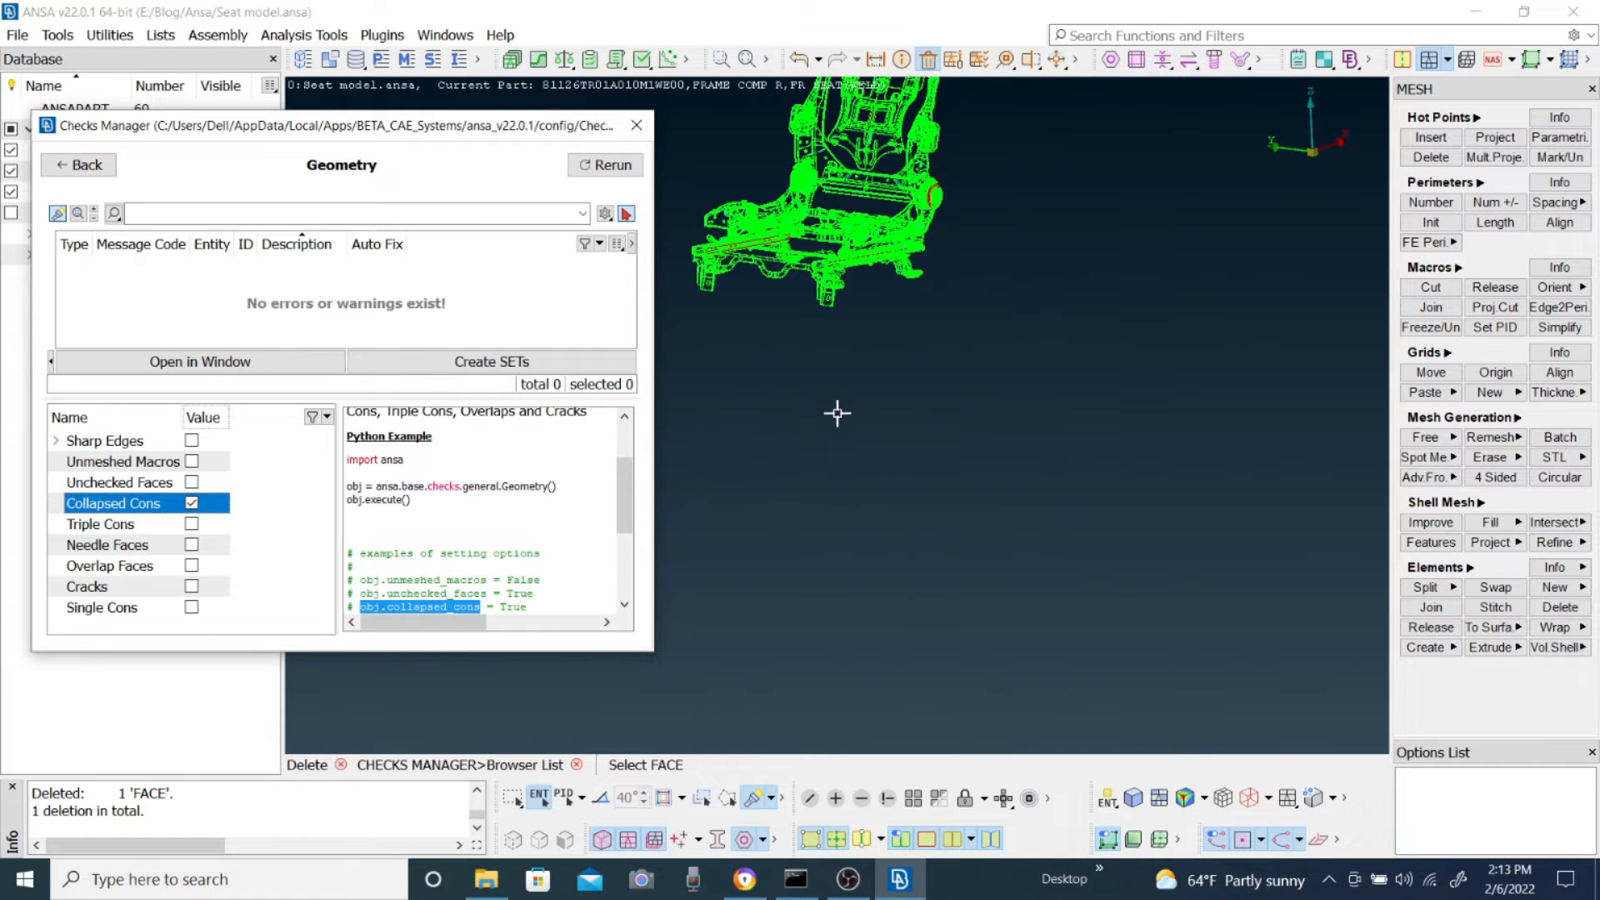
click(748, 59)
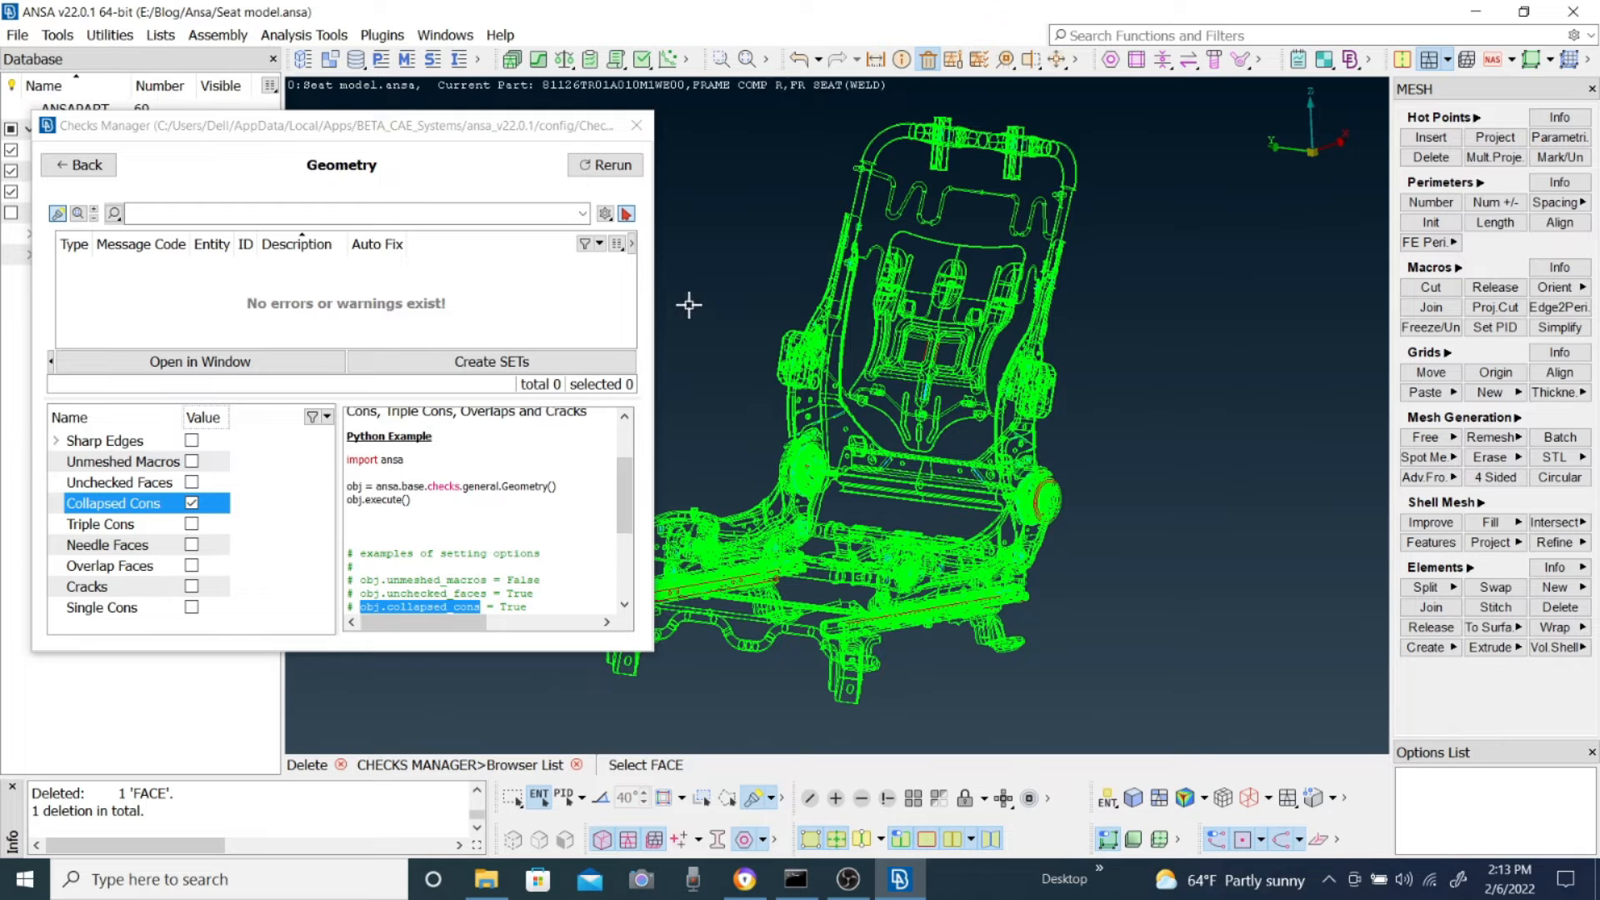
click(590, 166)
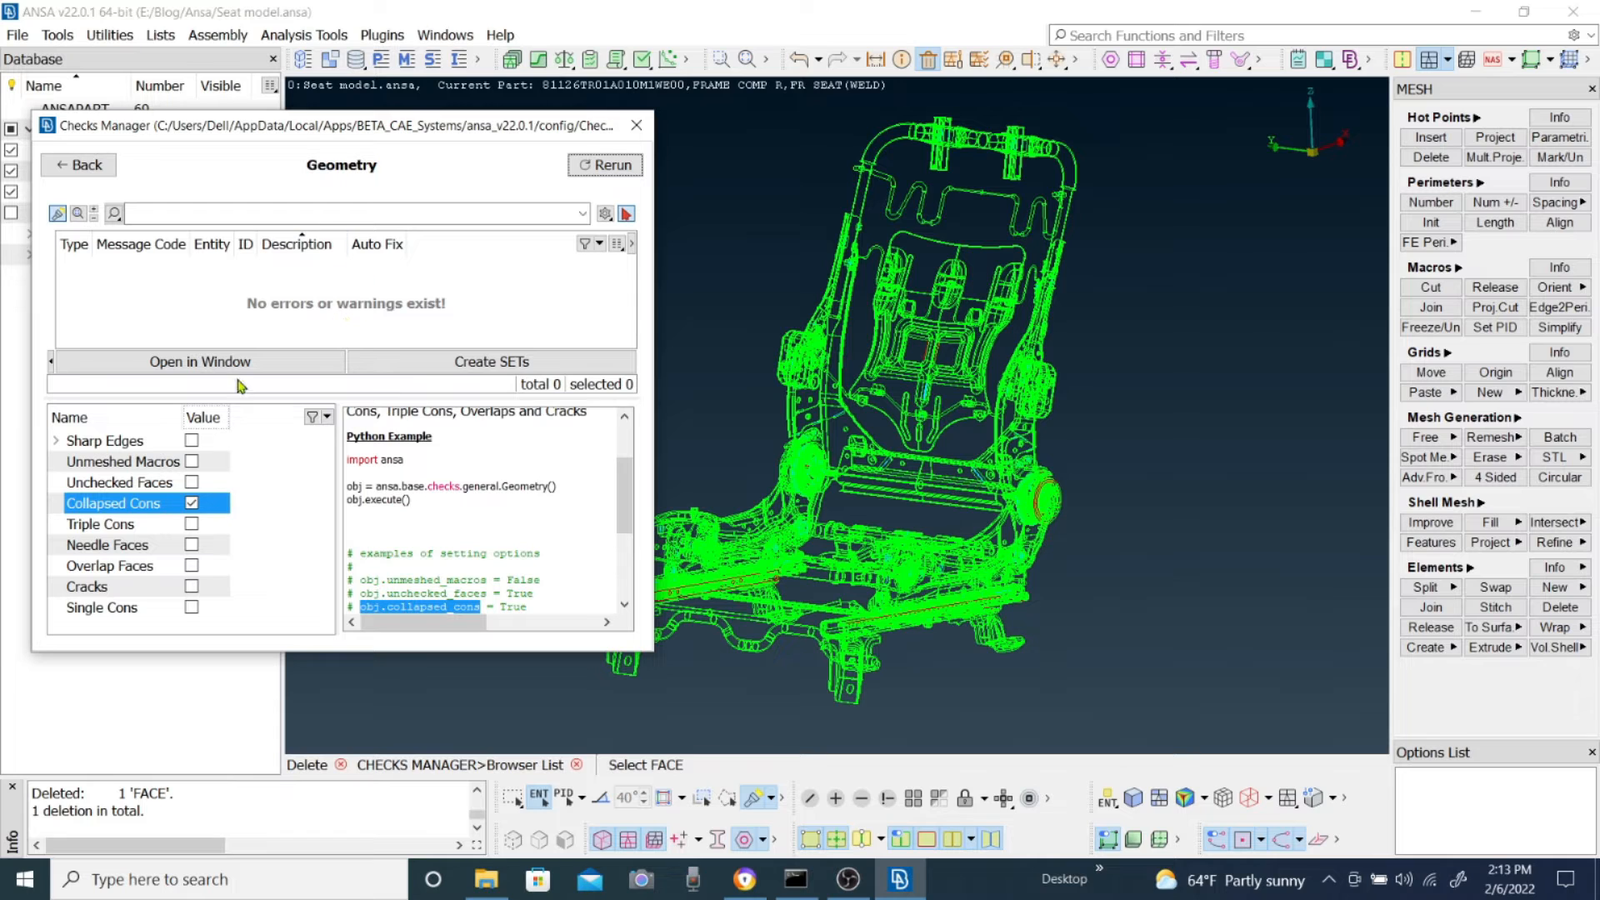
Step: Replace Collapsed Cons with Unchecked Faces as the enabled check, rerun it and select the reported error
click(193, 503)
click(192, 483)
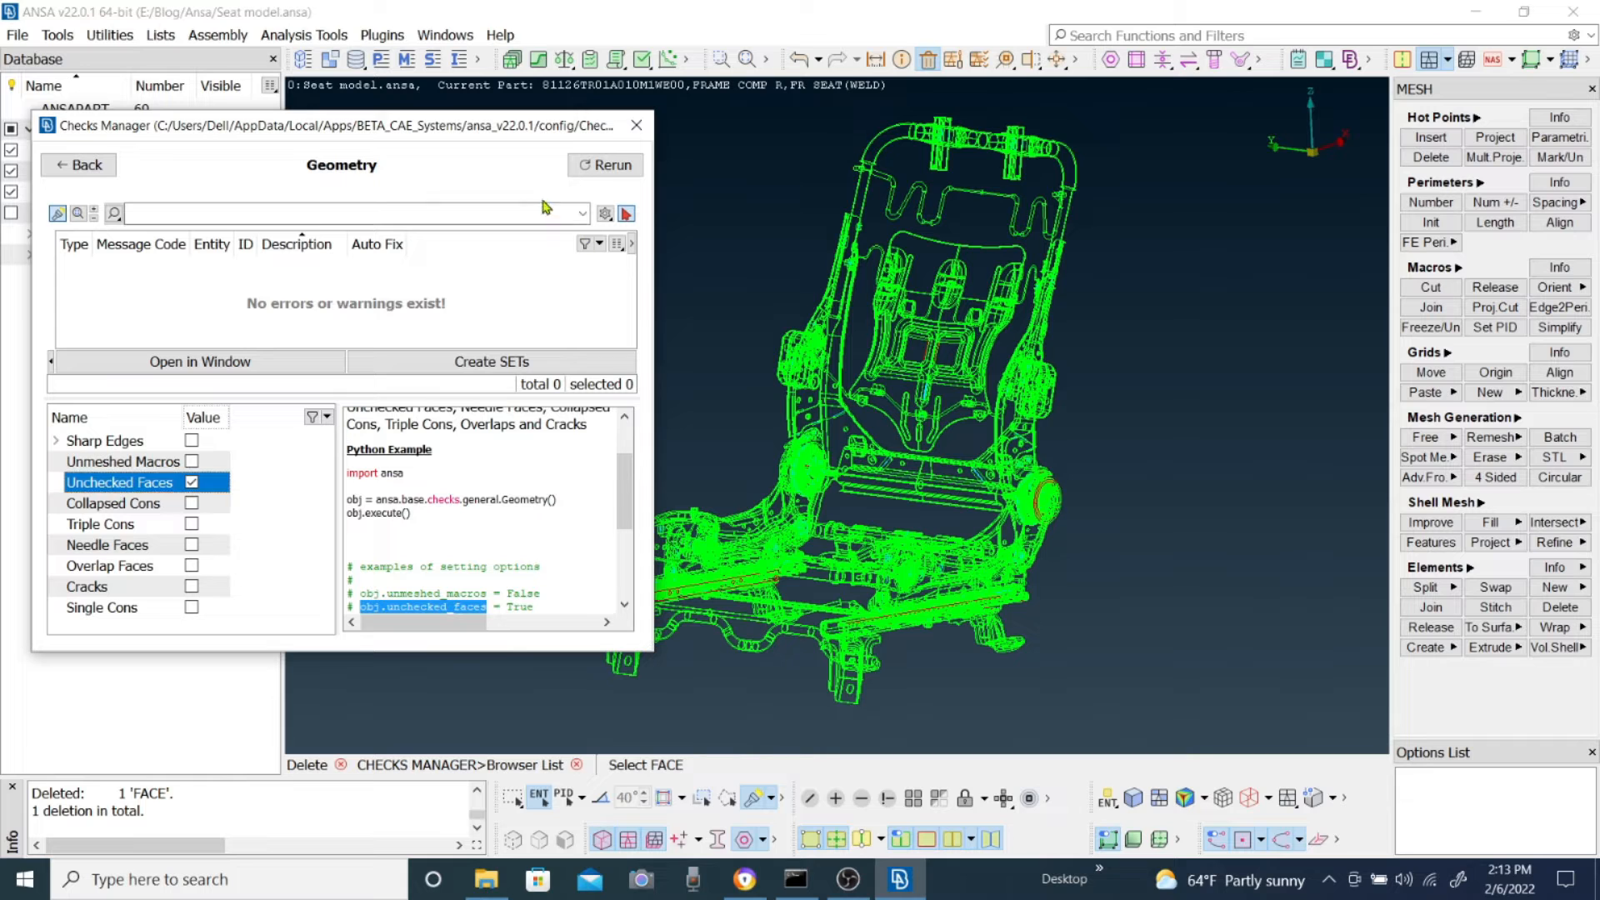
click(604, 165)
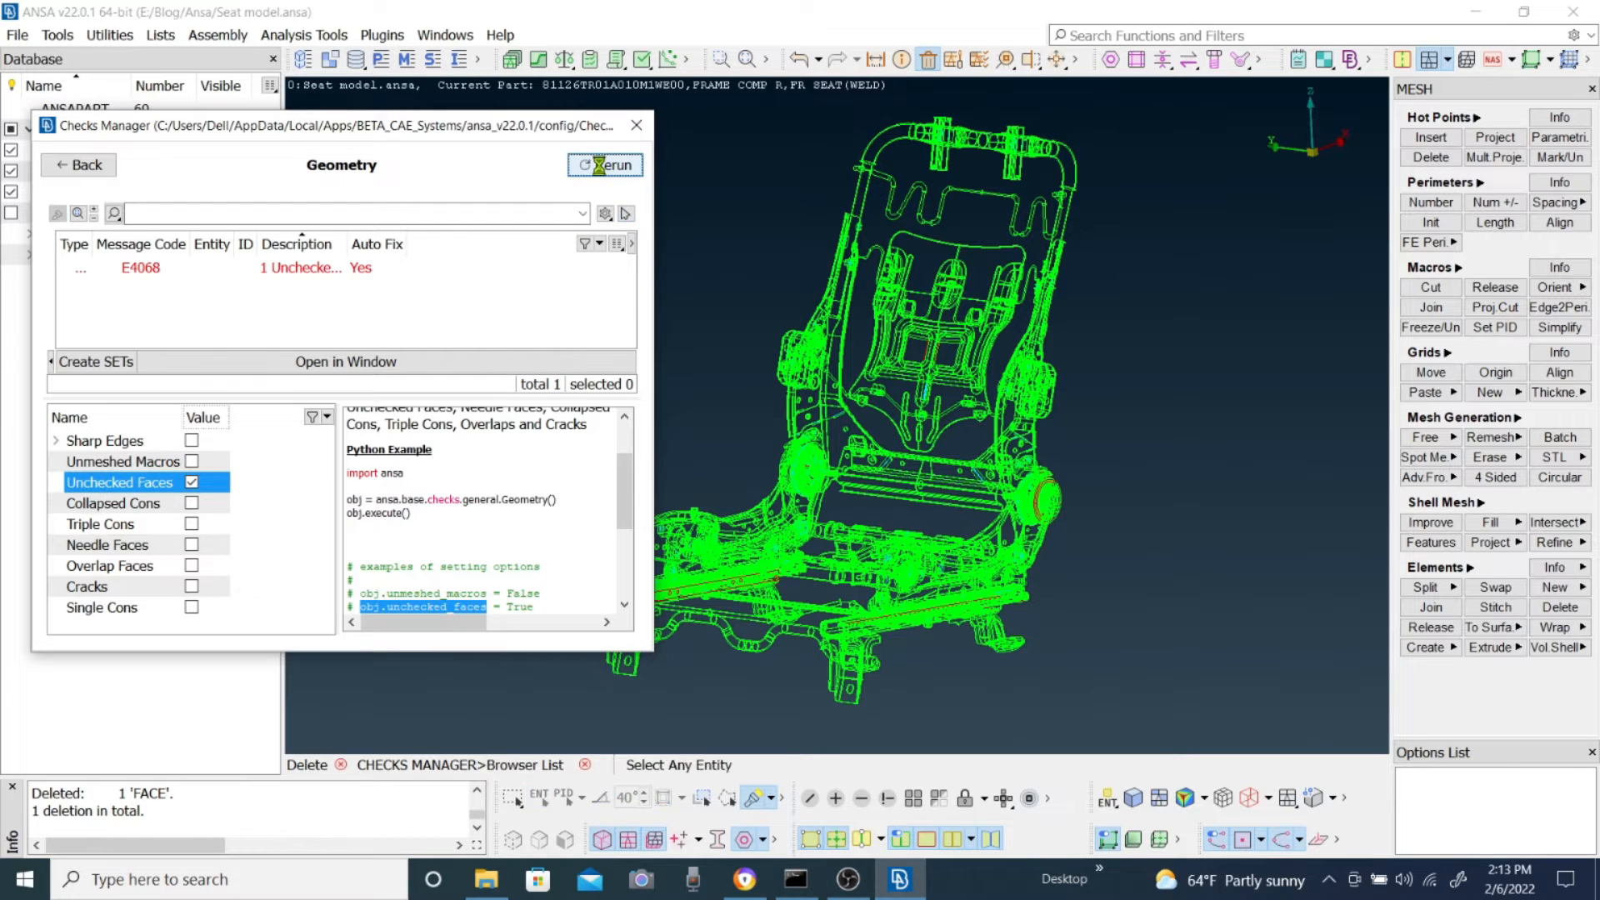
click(348, 269)
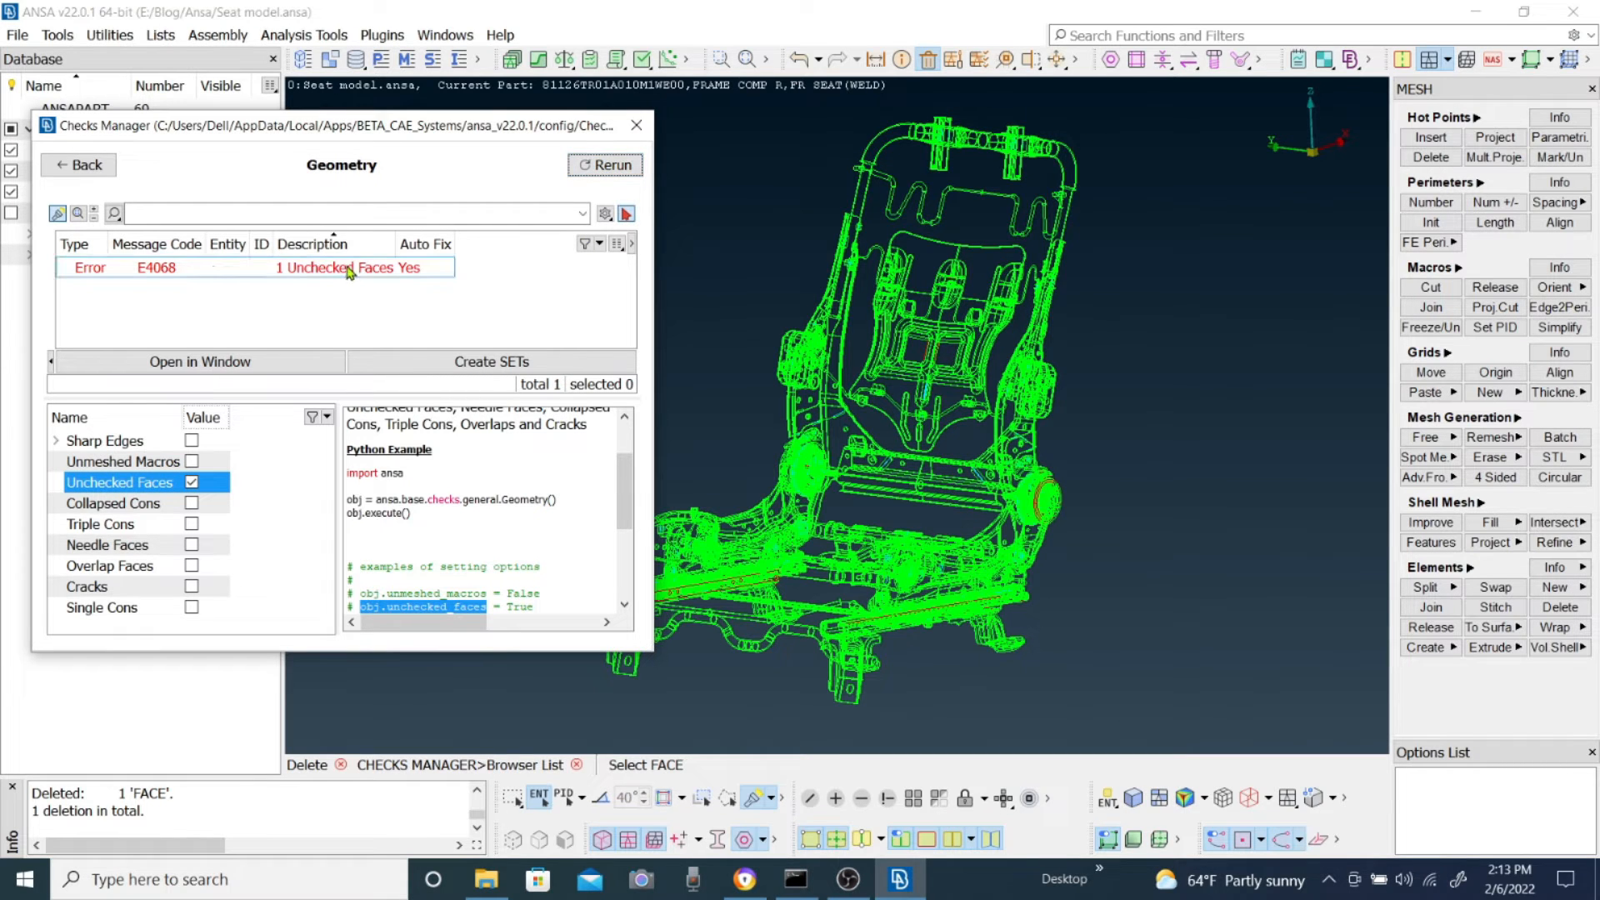
click(354, 268)
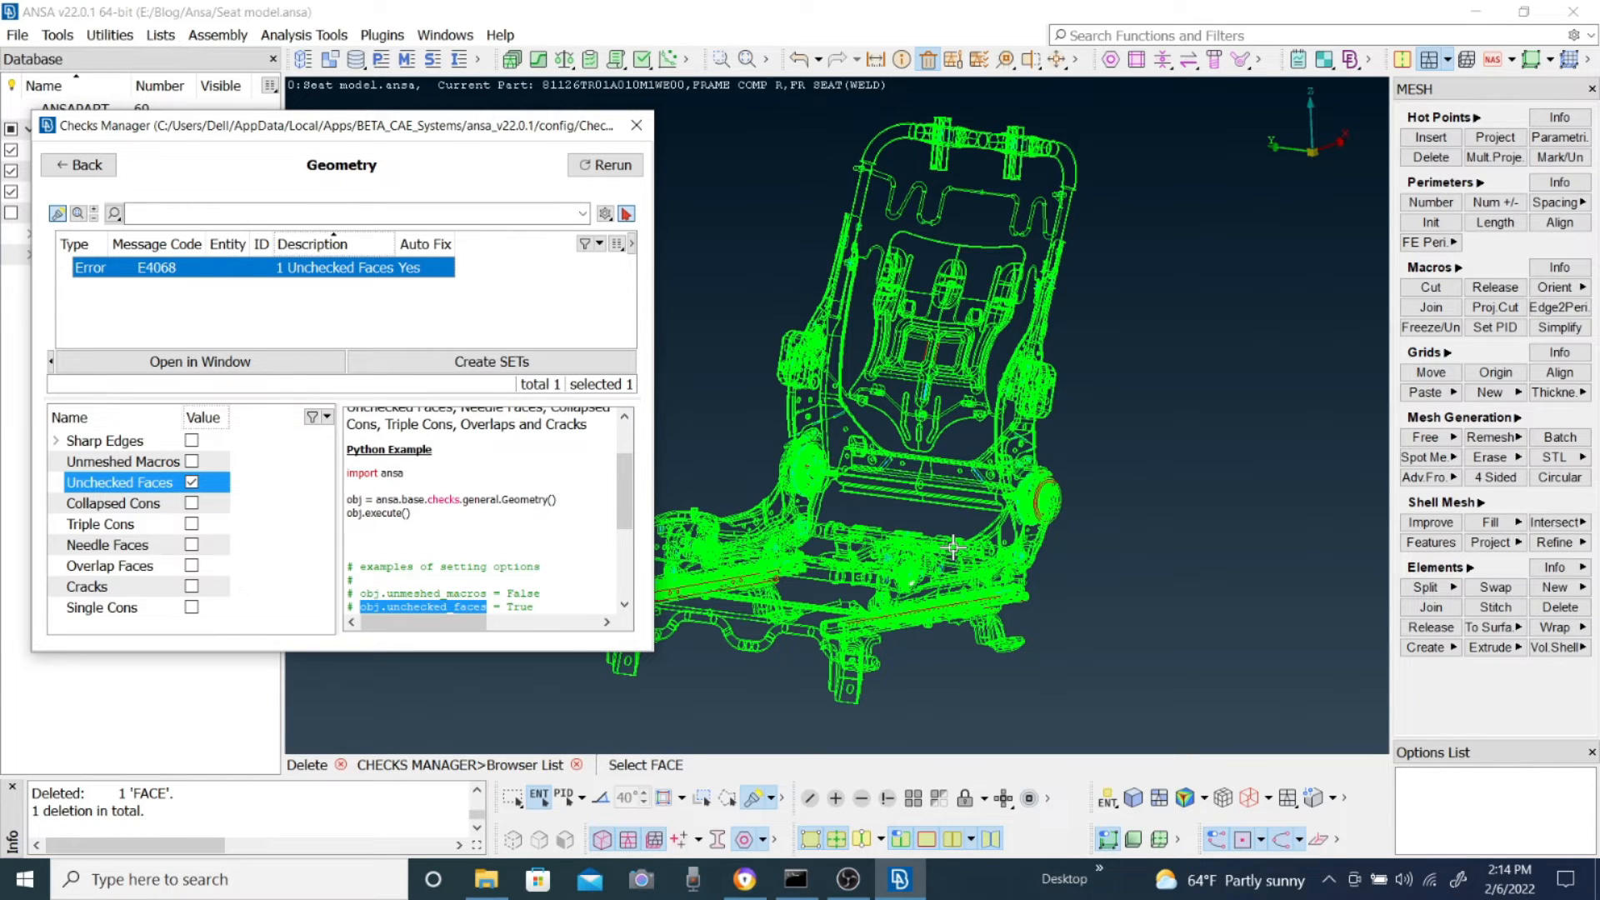
Step: Try to set the perimeter element length to 1 for all CONS of the seat model with the Length function
click(1509, 232)
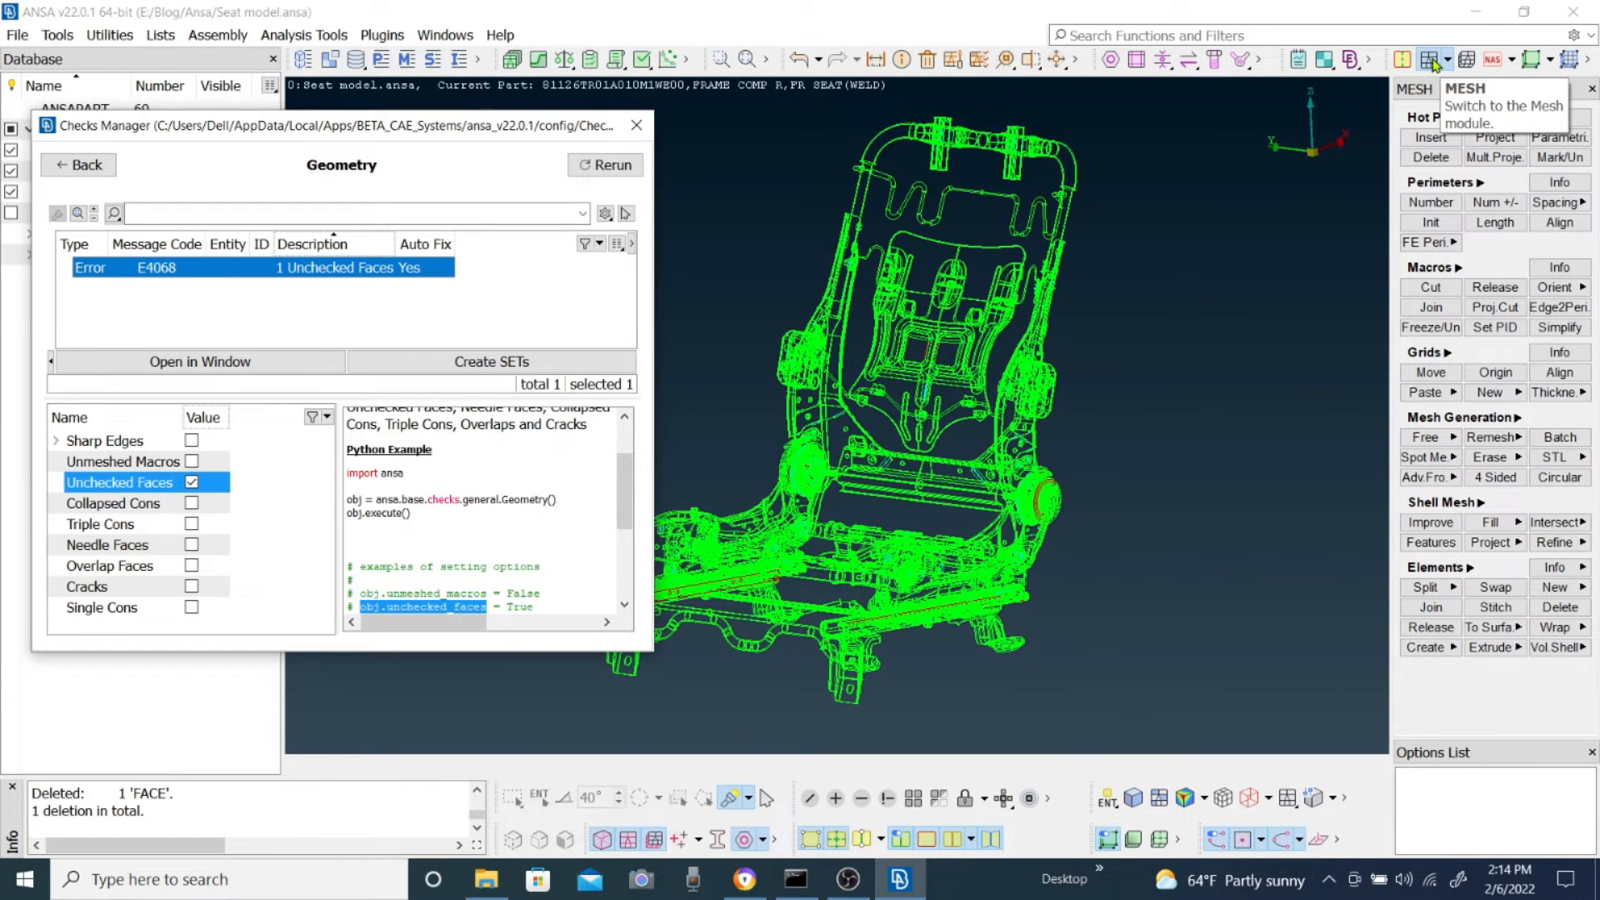
click(1498, 227)
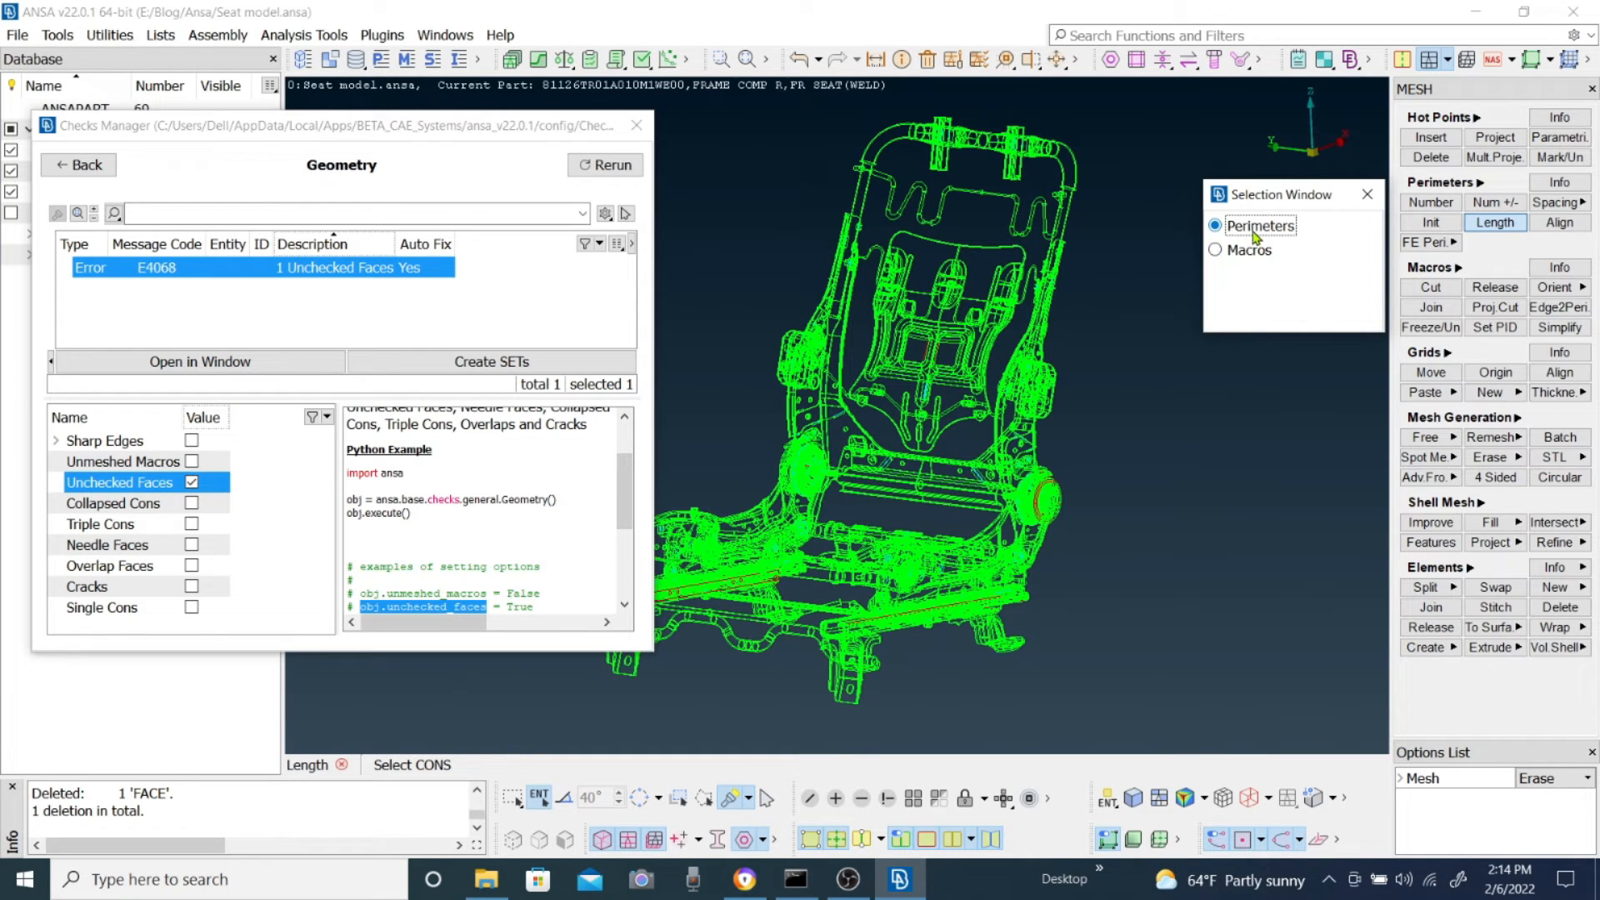
scroll(839, 407, down, 3)
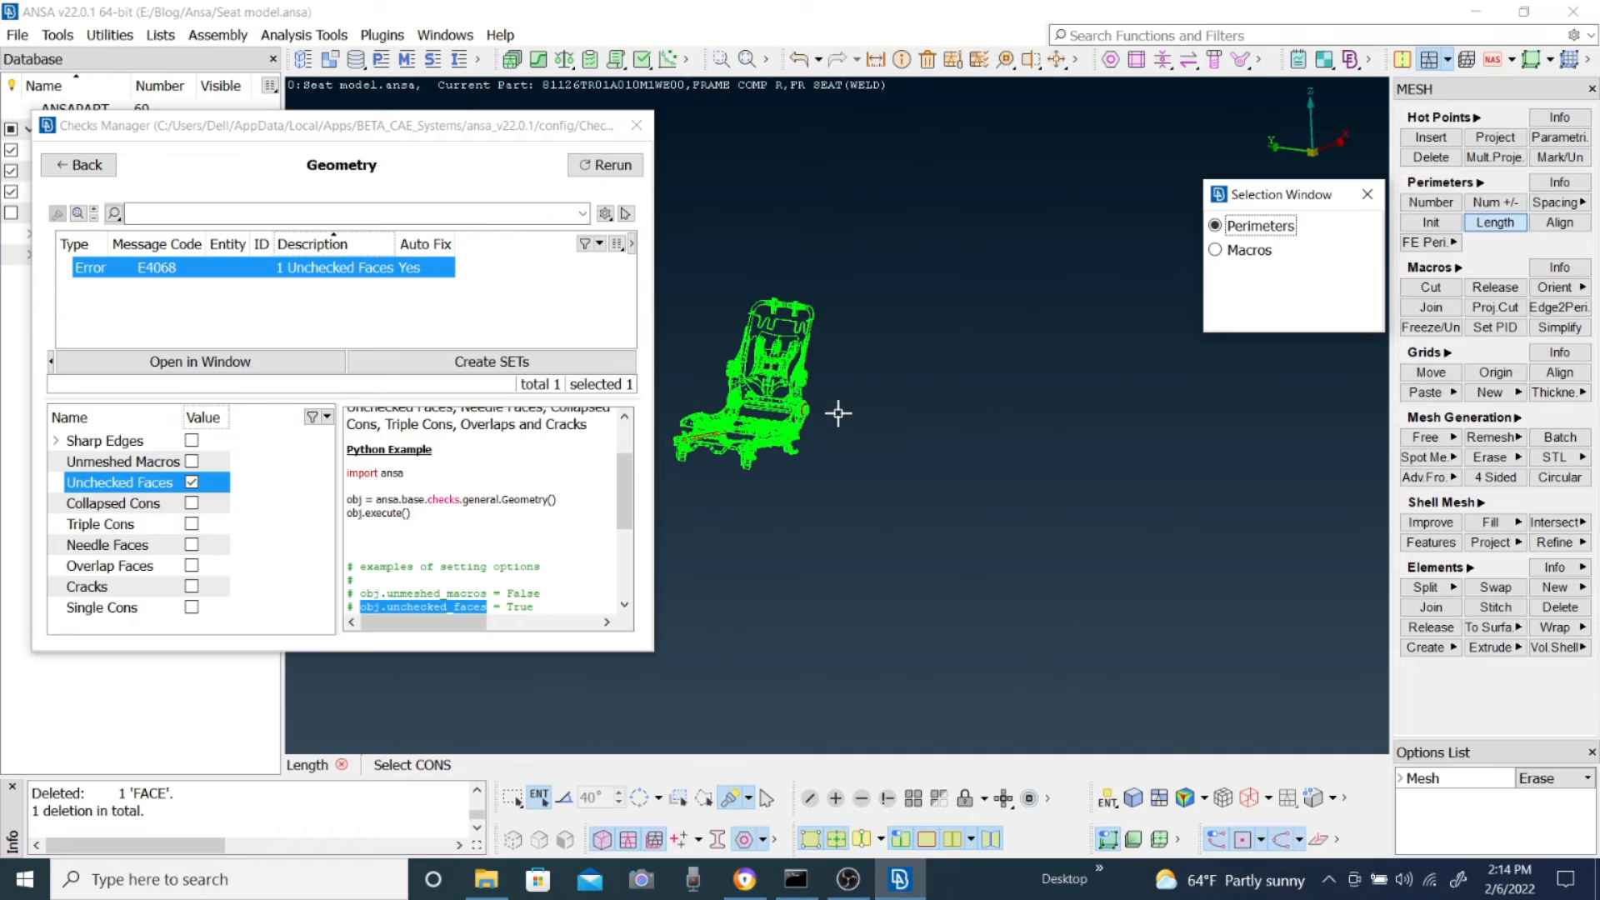
double_click(534, 125)
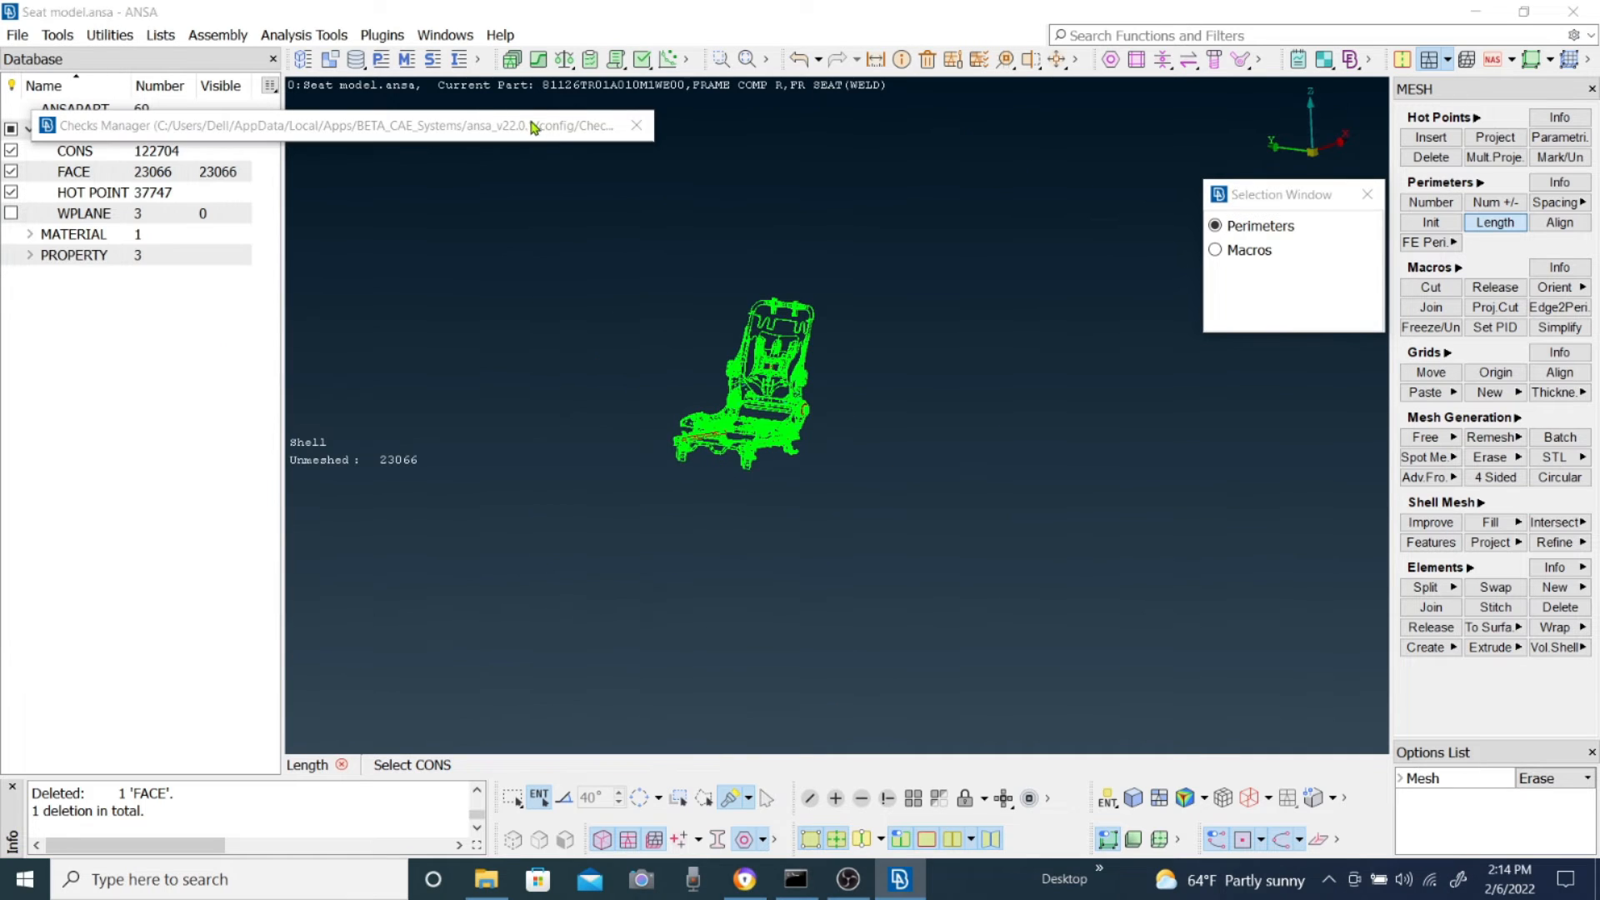
drag(635, 250, 1002, 552)
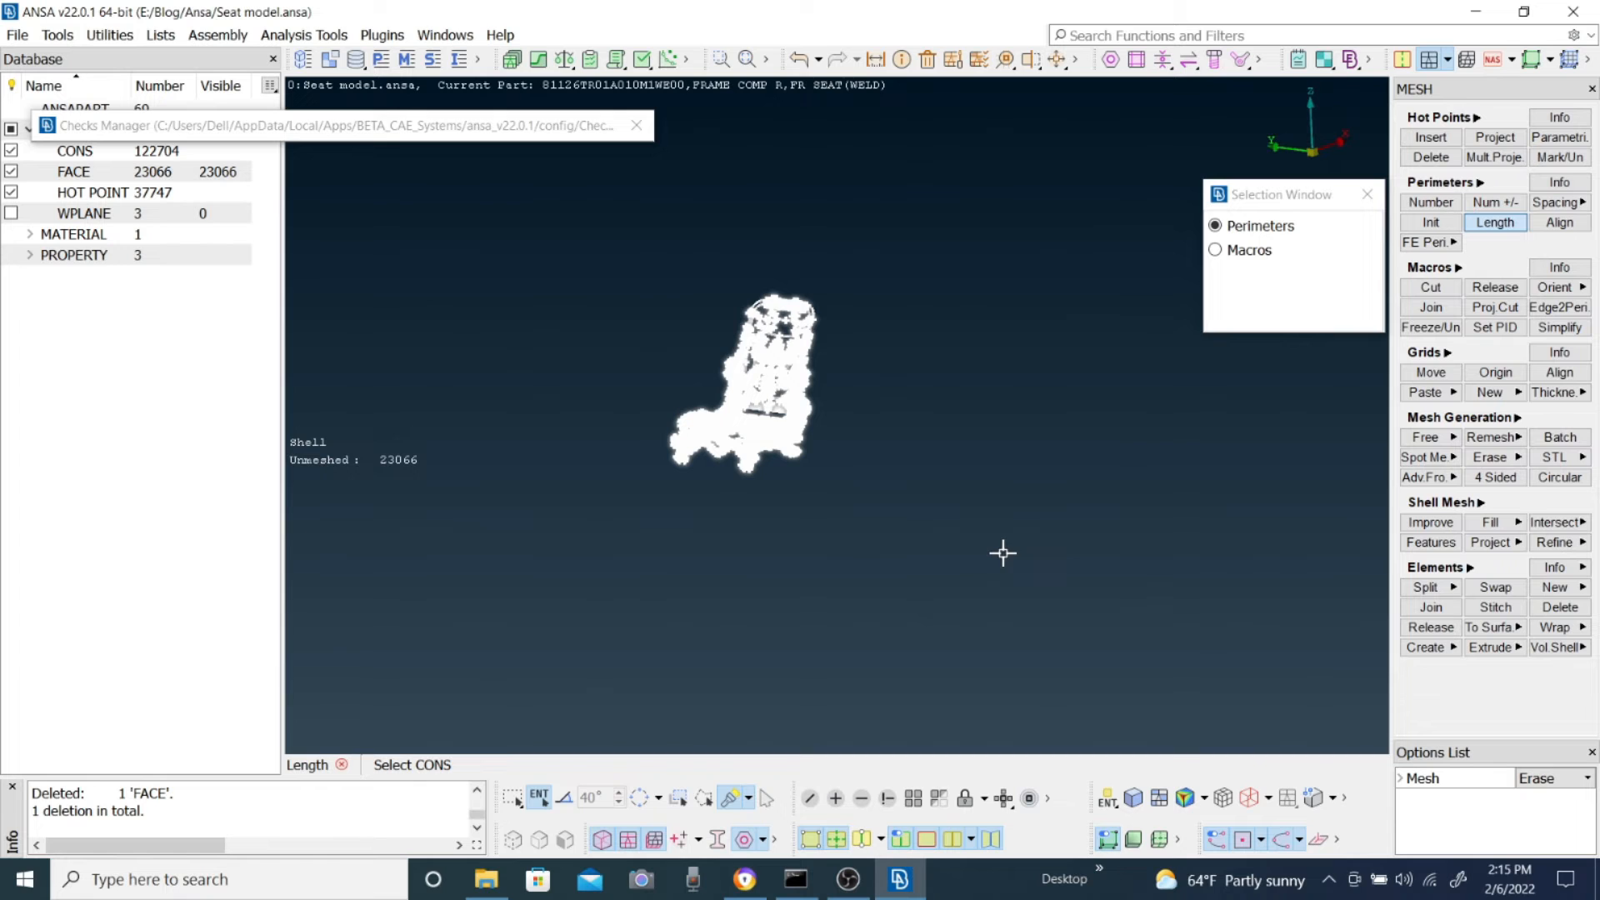
middle_click(923, 317)
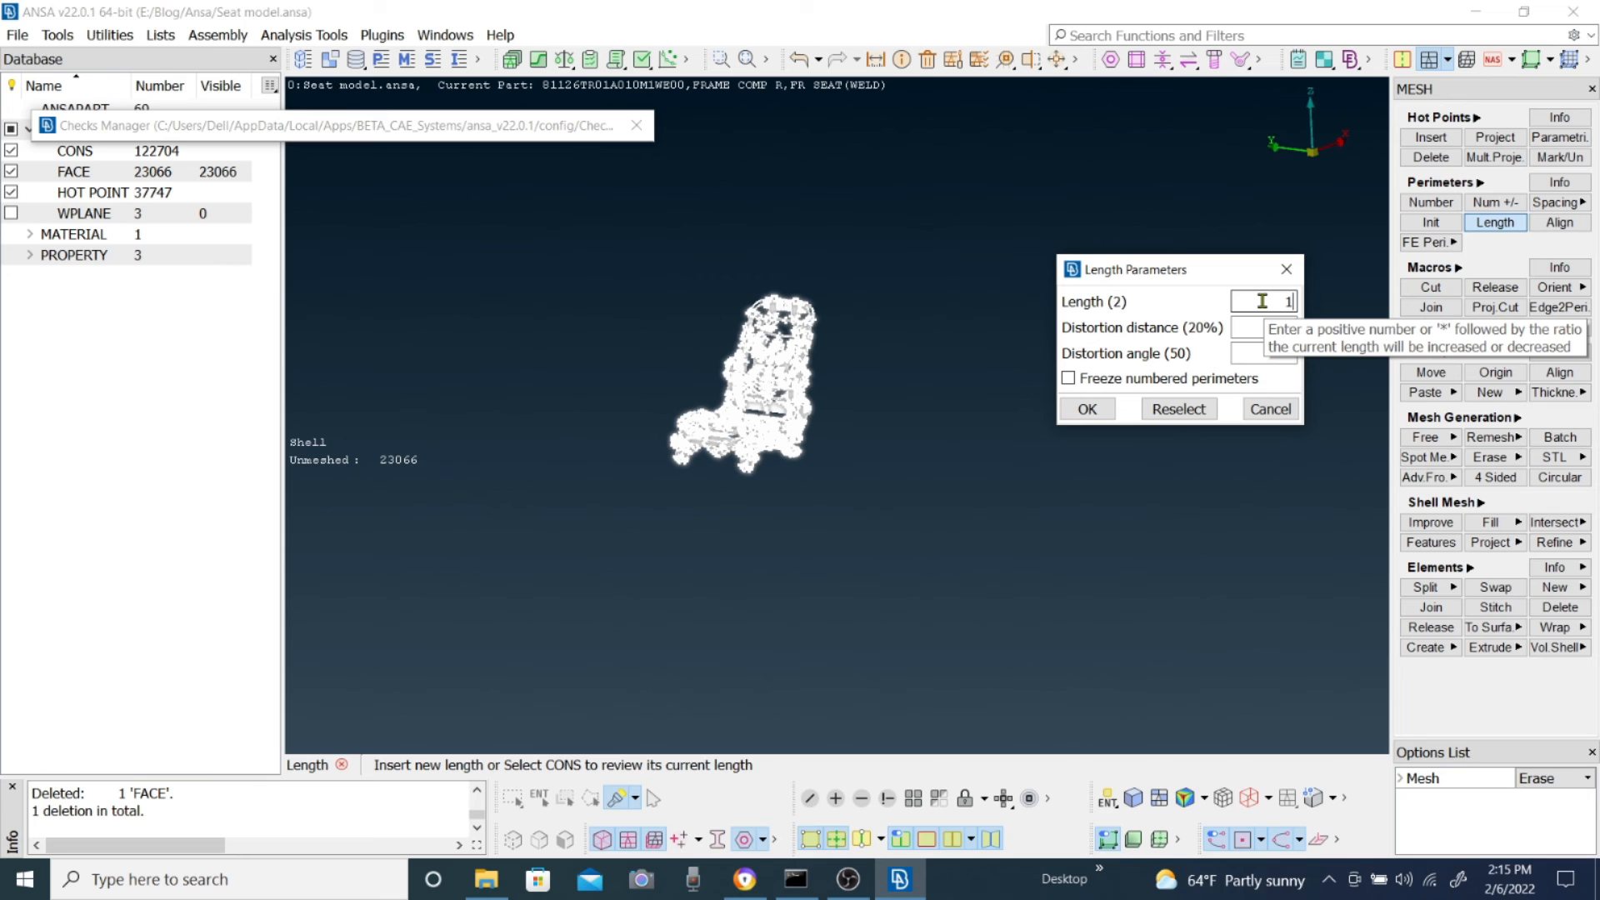
click(1268, 406)
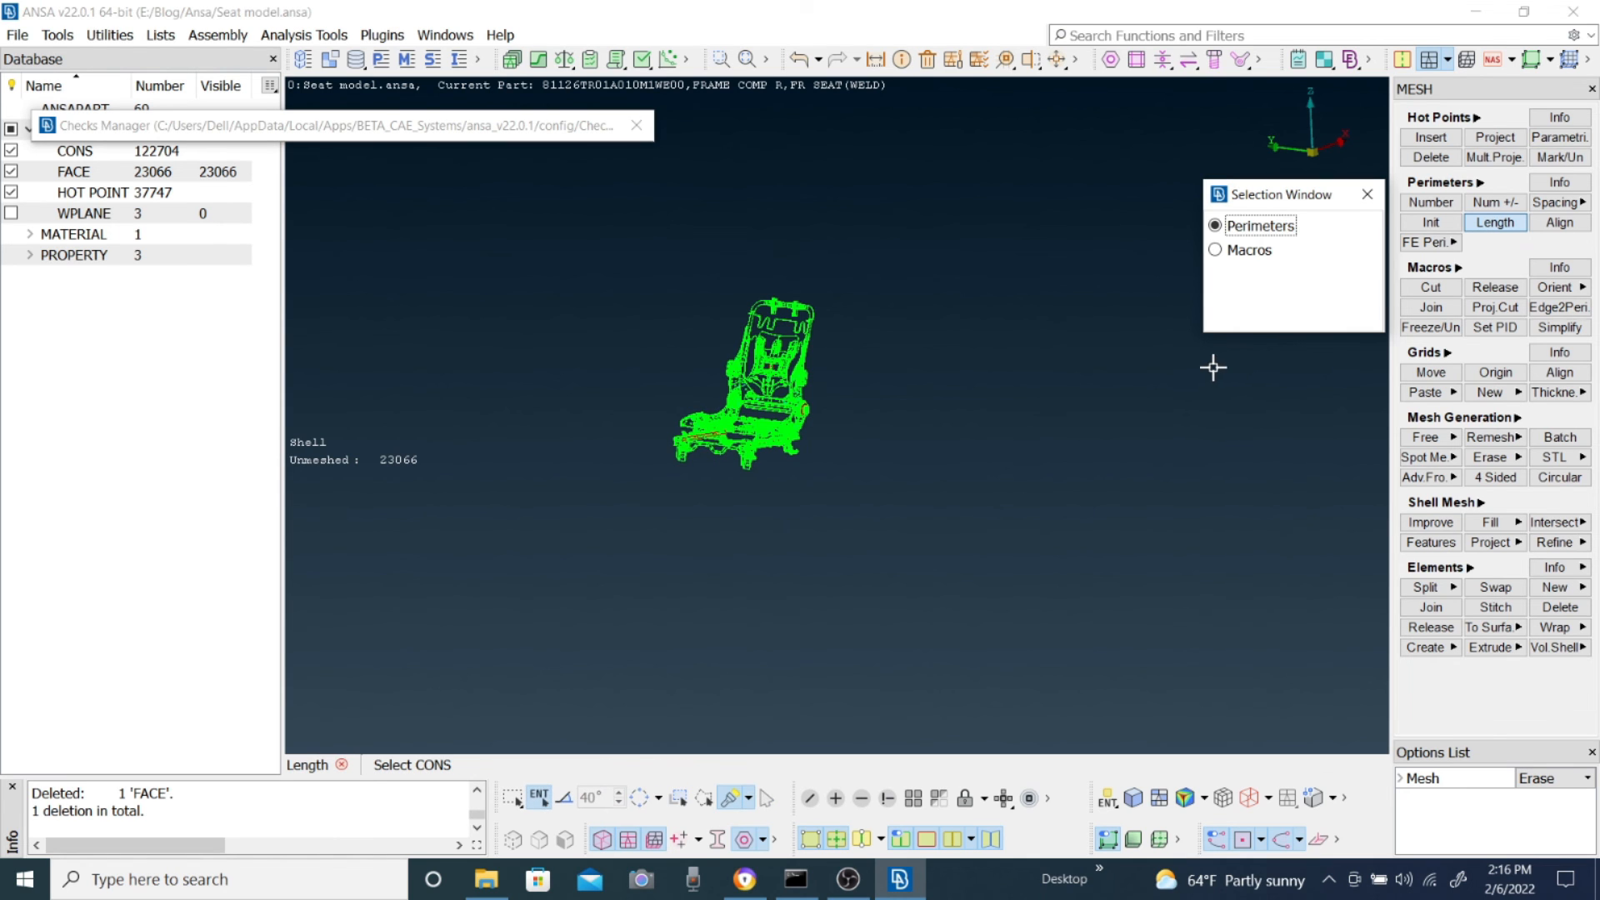